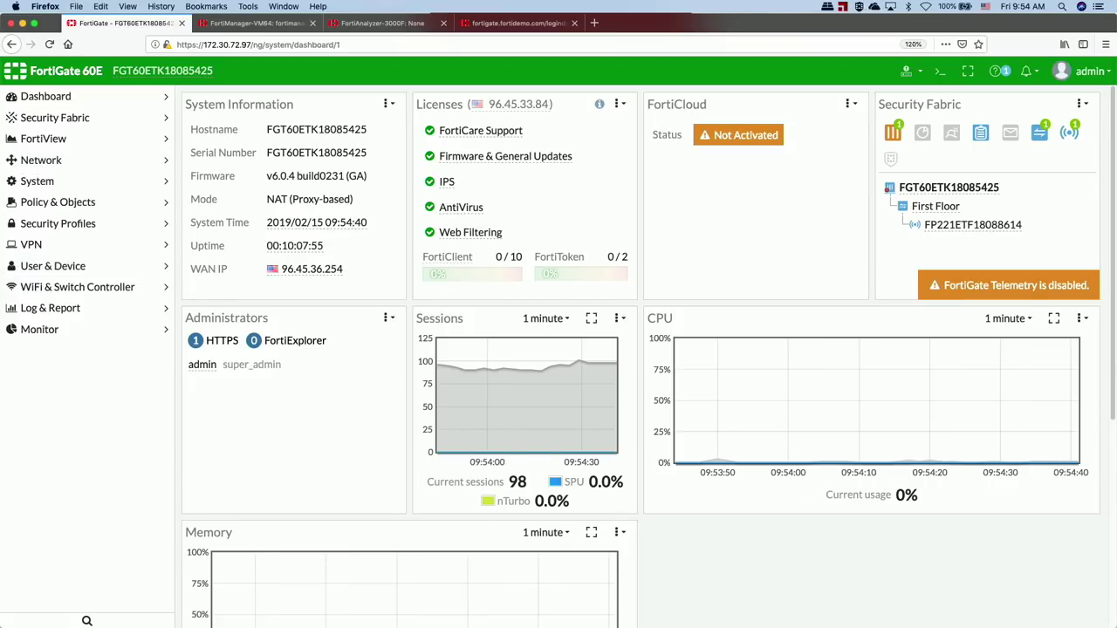
Show the network interfaces list to examine the physical, VLAN and SD-WAN member interfaces
left_click(151, 179)
left_click(151, 158)
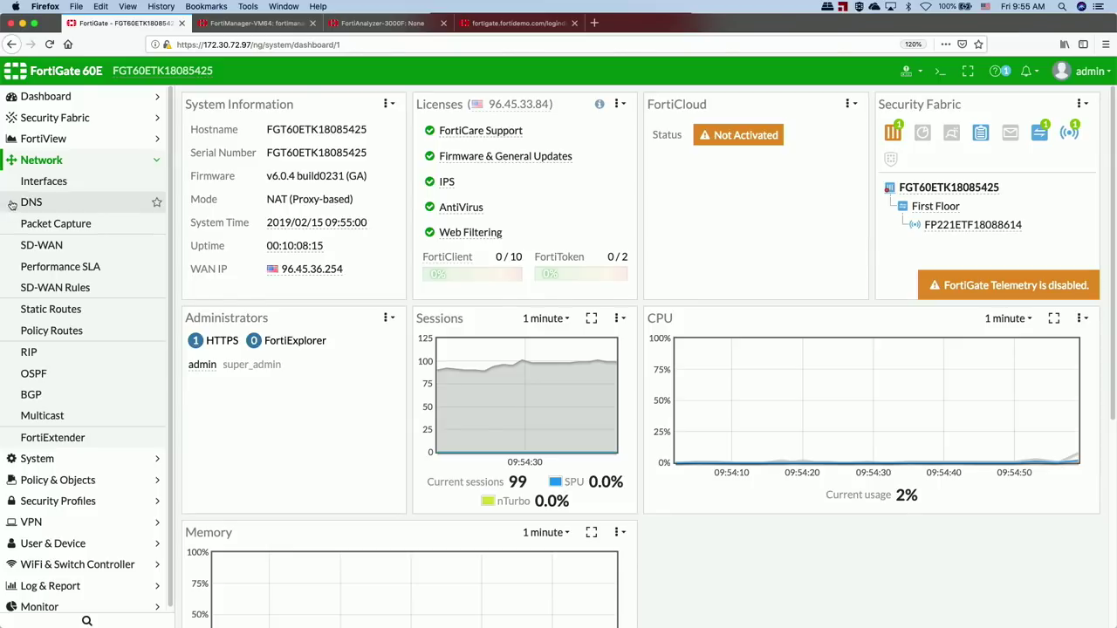
left_click(32, 184)
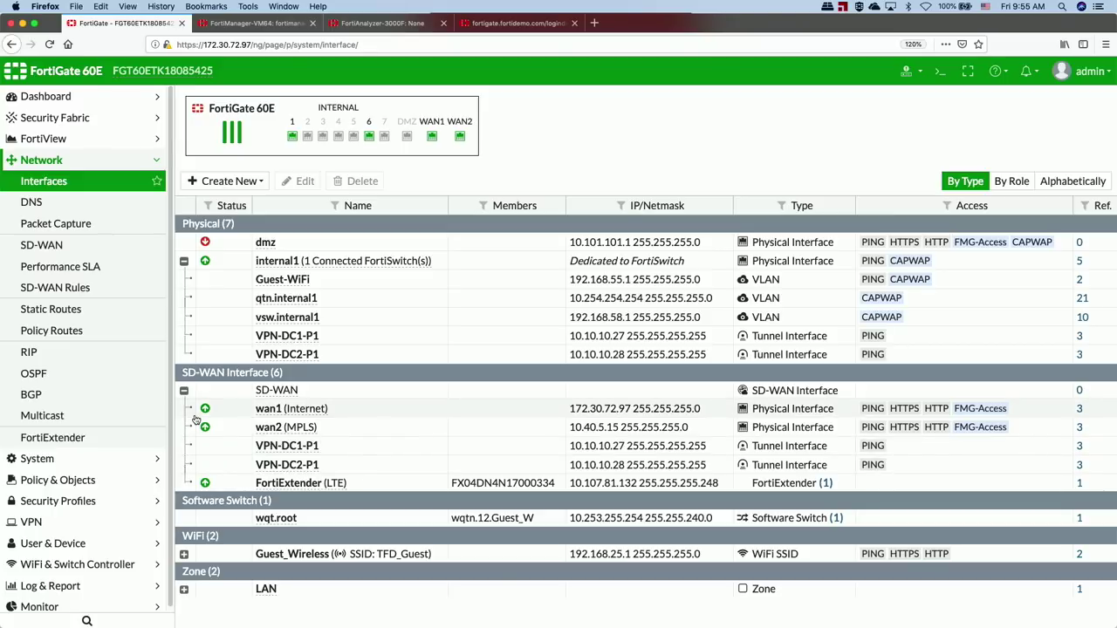
View the SD-WAN interface members, add an empty member entry and browse the interfaces available for it without choosing one
left_click(81, 245)
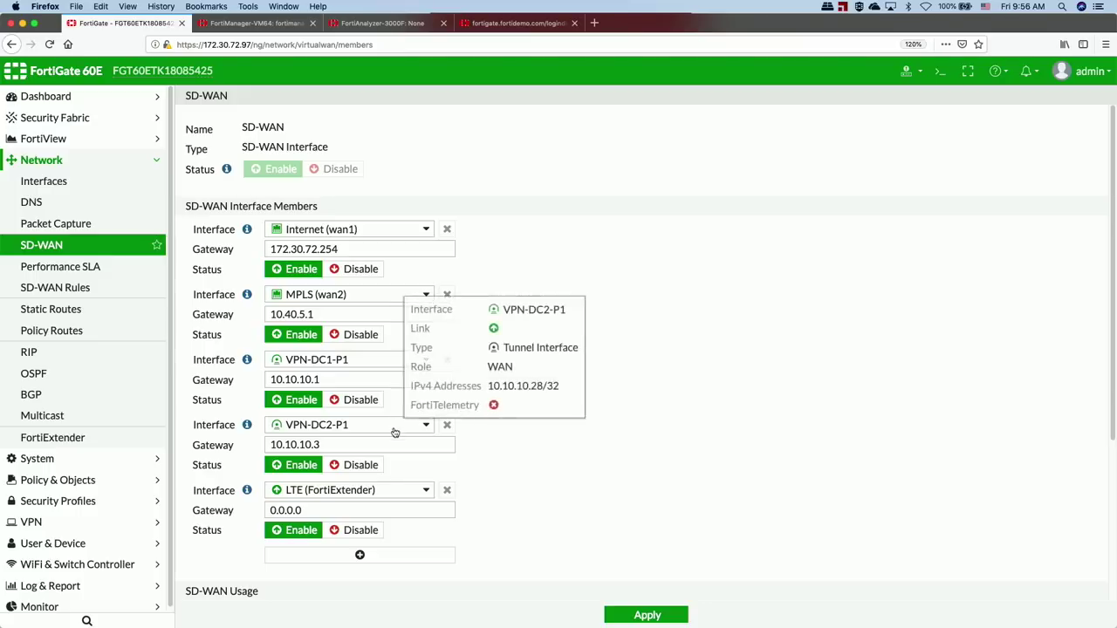
left_click(361, 556)
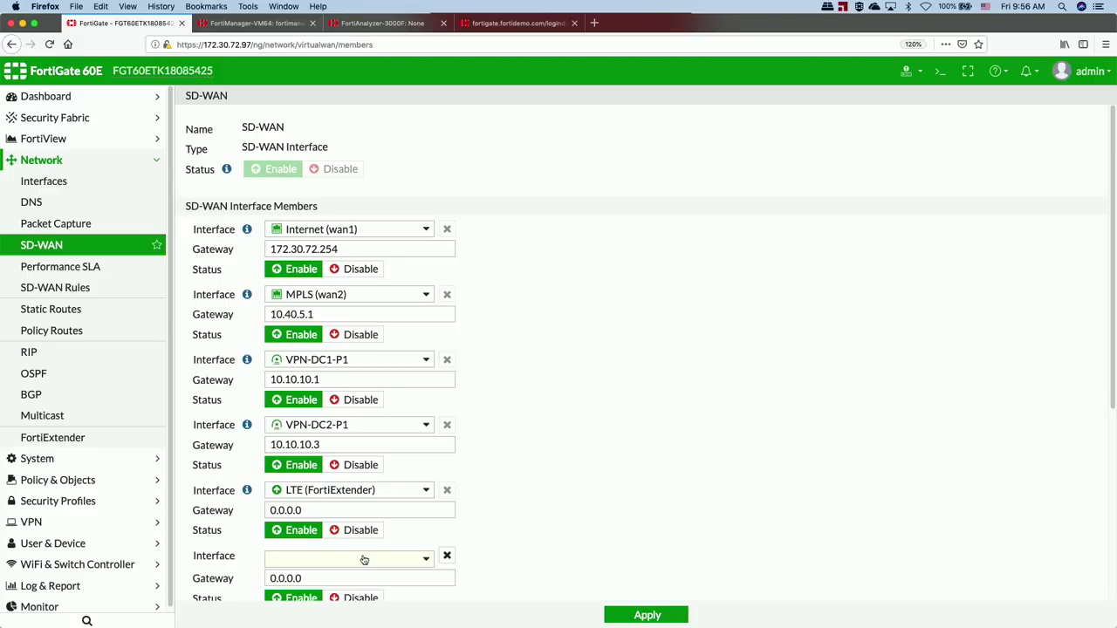
left_click(425, 559)
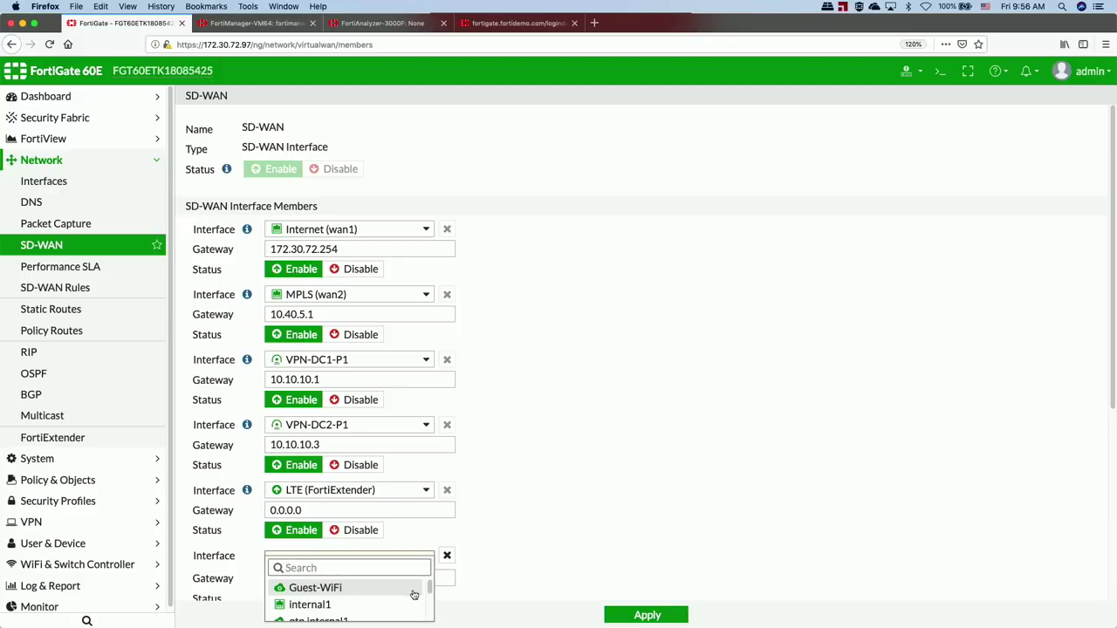
left_click_drag(431, 592, 434, 620)
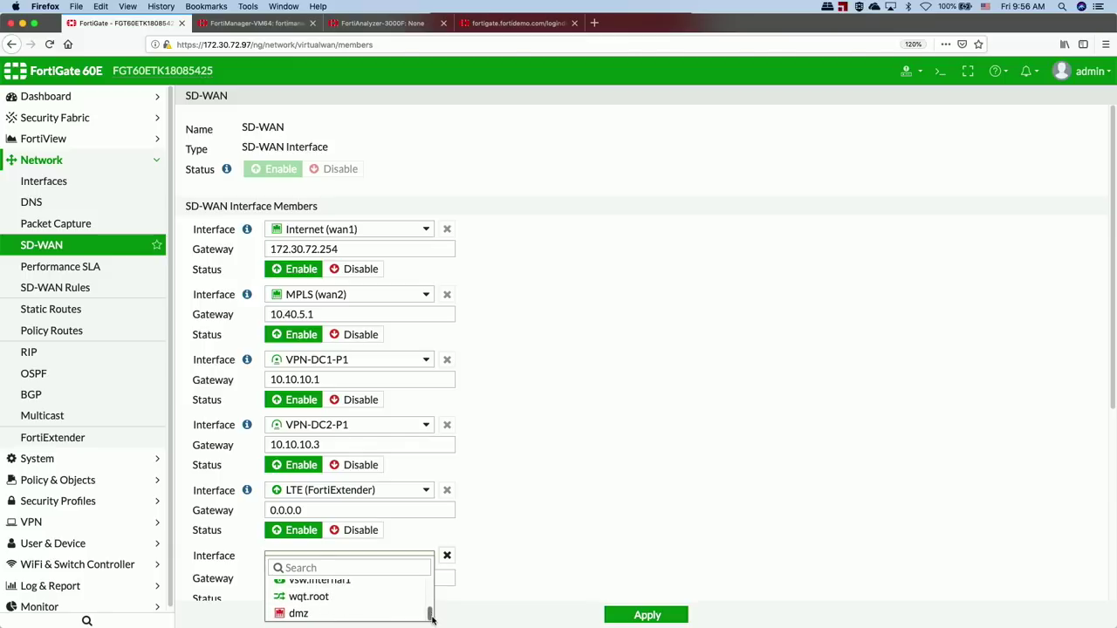
left_click(520, 584)
scroll(561, 570, "down", 3)
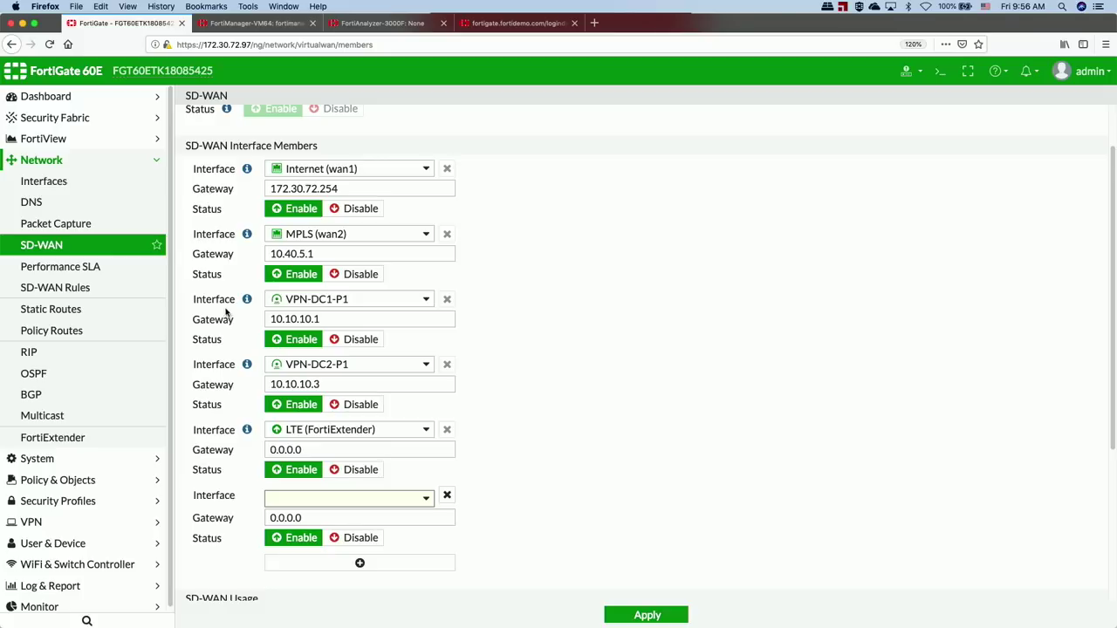
Review the Performance SLA list and the SaaS_SLA health check's servers, participants and SLA targets, and return to the list
left_click(101, 273)
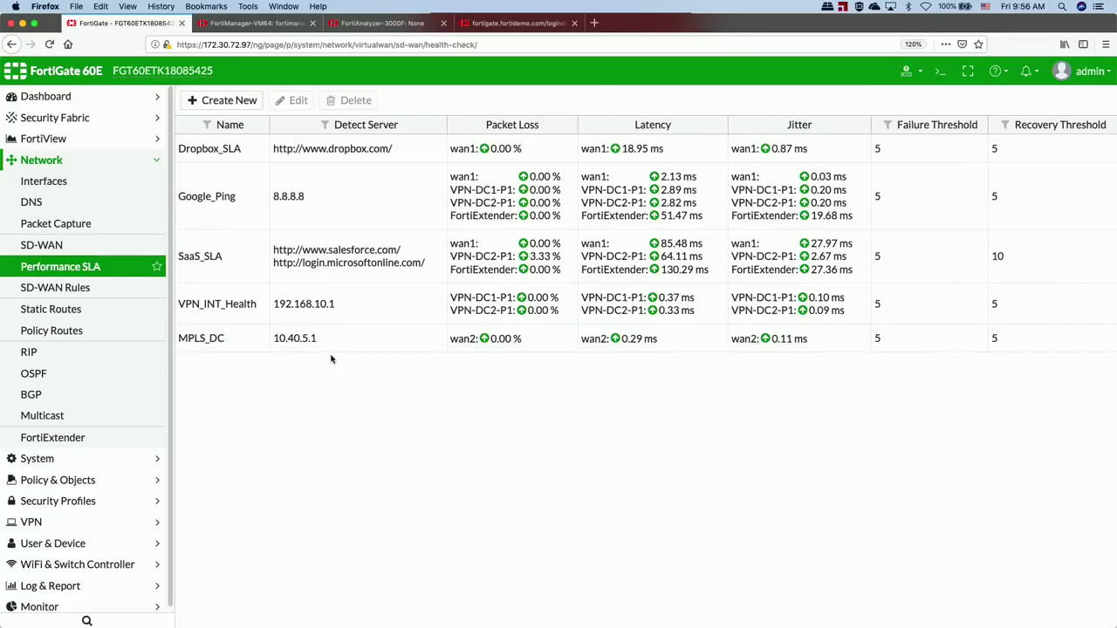
double_click(305, 253)
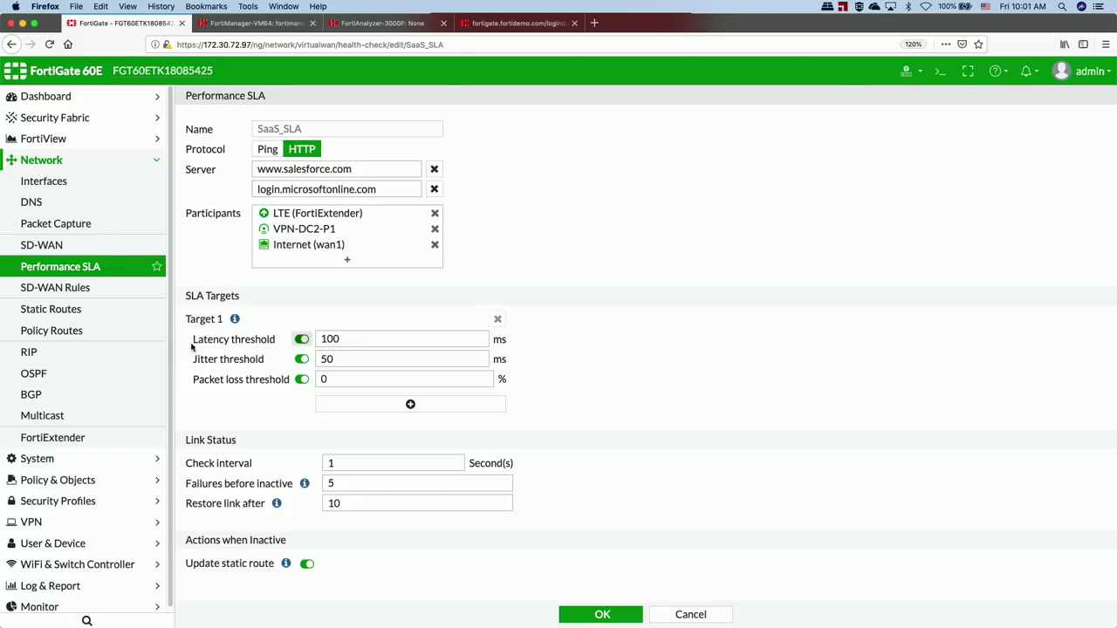
left_click(125, 269)
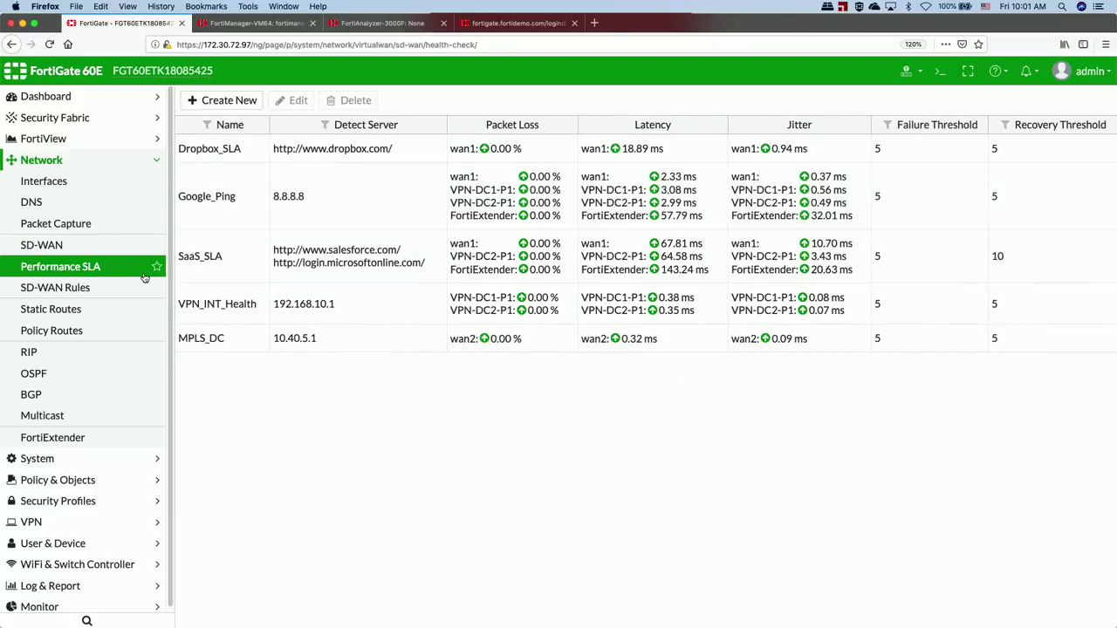
Open the SaaS rule among the SD-WAN rules and examine its source user group and destination applications
left_click(80, 289)
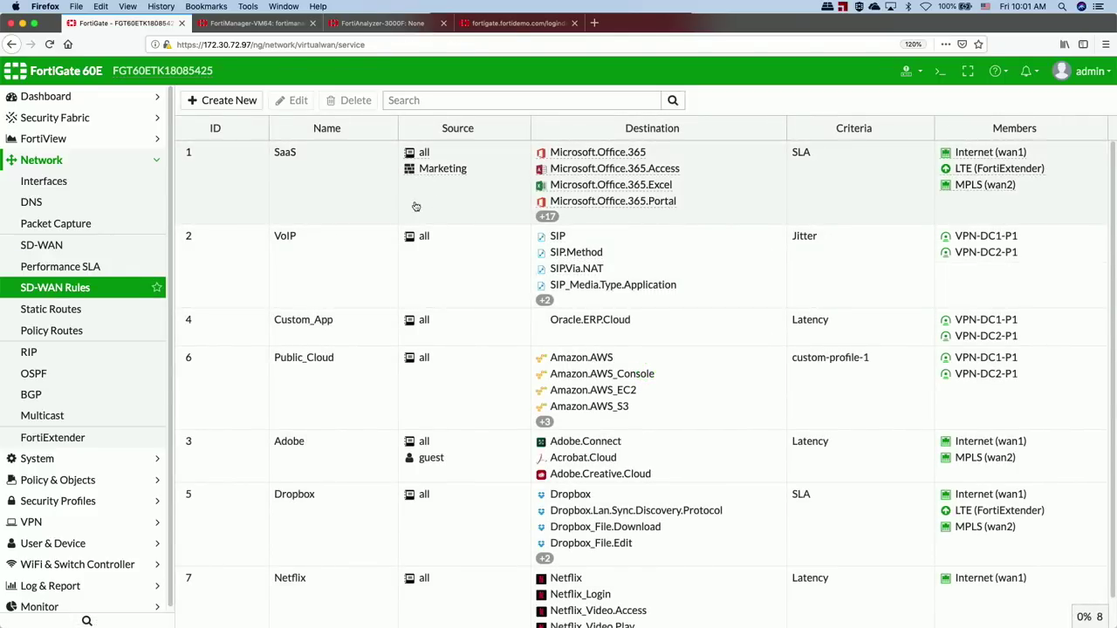
double_click(346, 209)
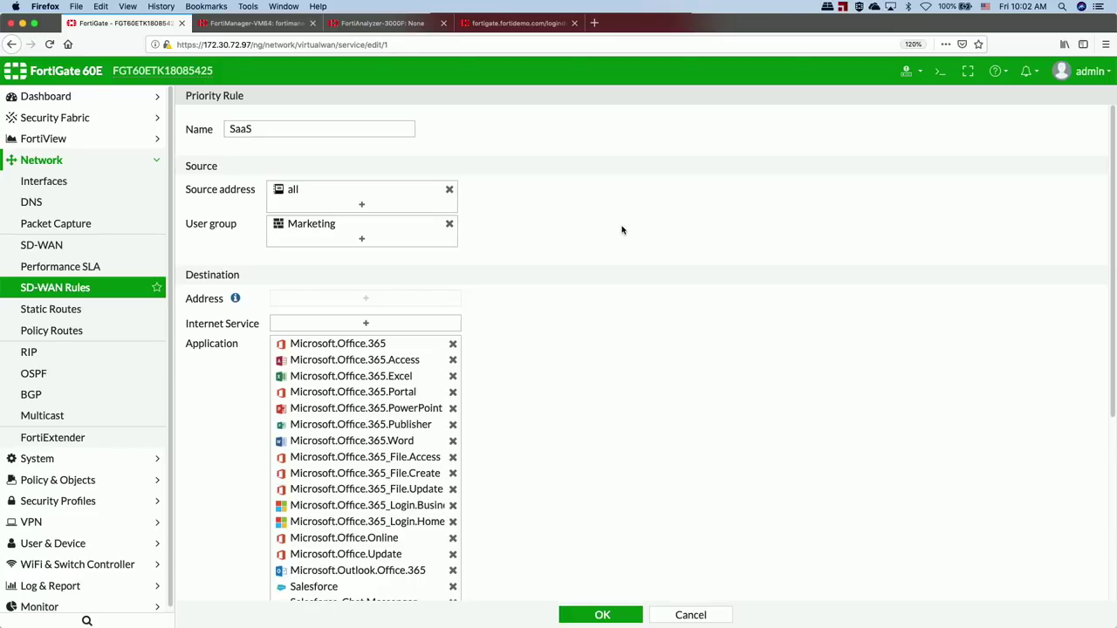
left_click(361, 241)
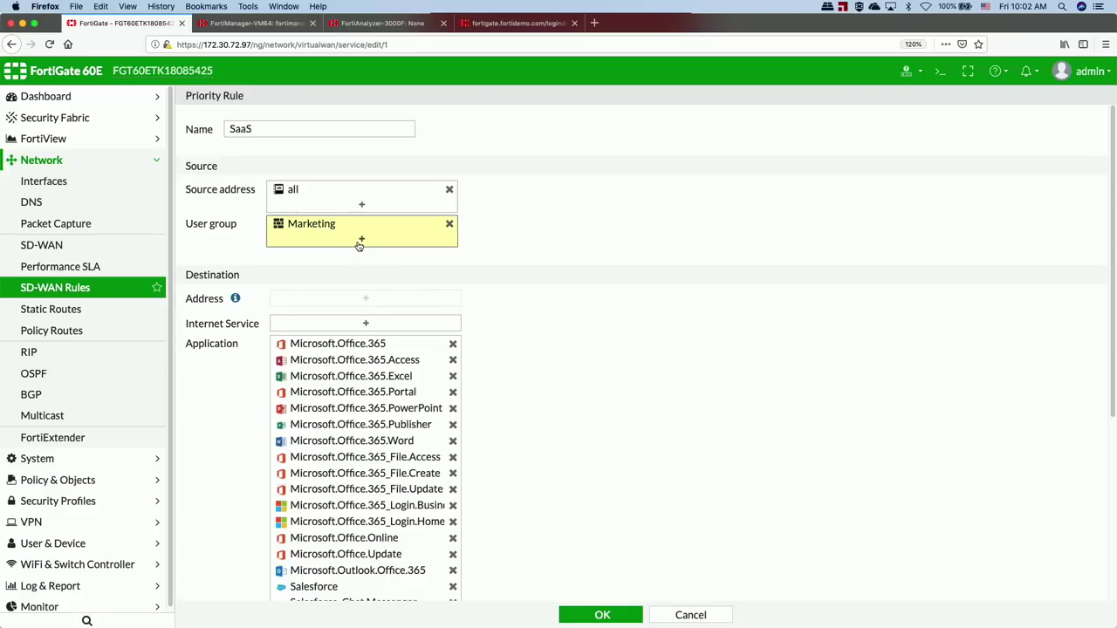
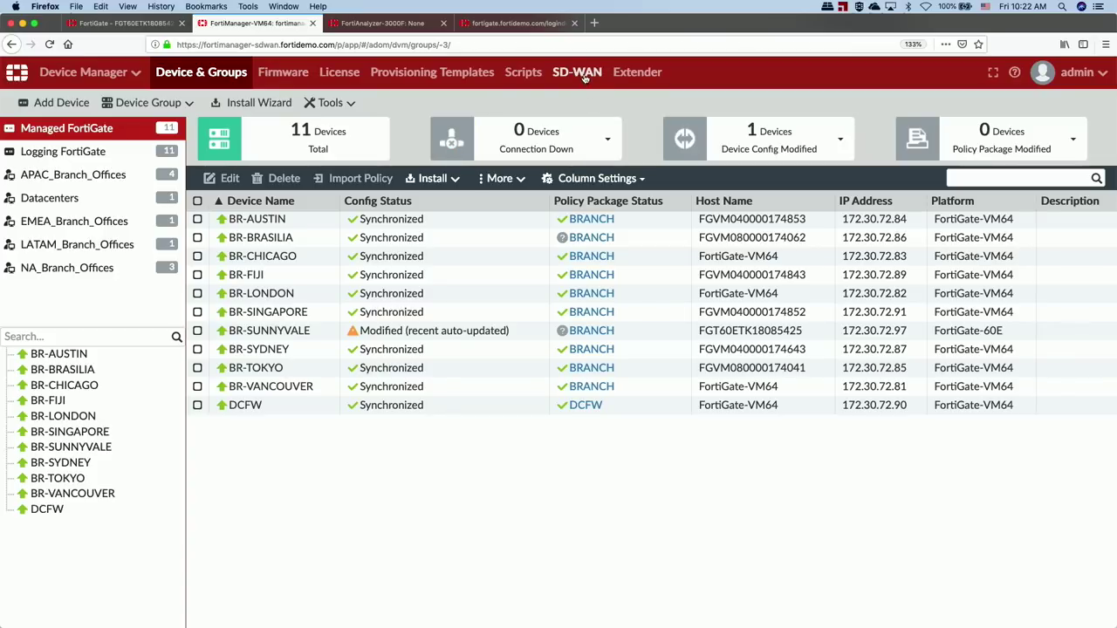
Show the SD-WAN monitor map, locate BR-SUNNYVALE in North America and examine its per-interface Performance SLA details
left_click(583, 75)
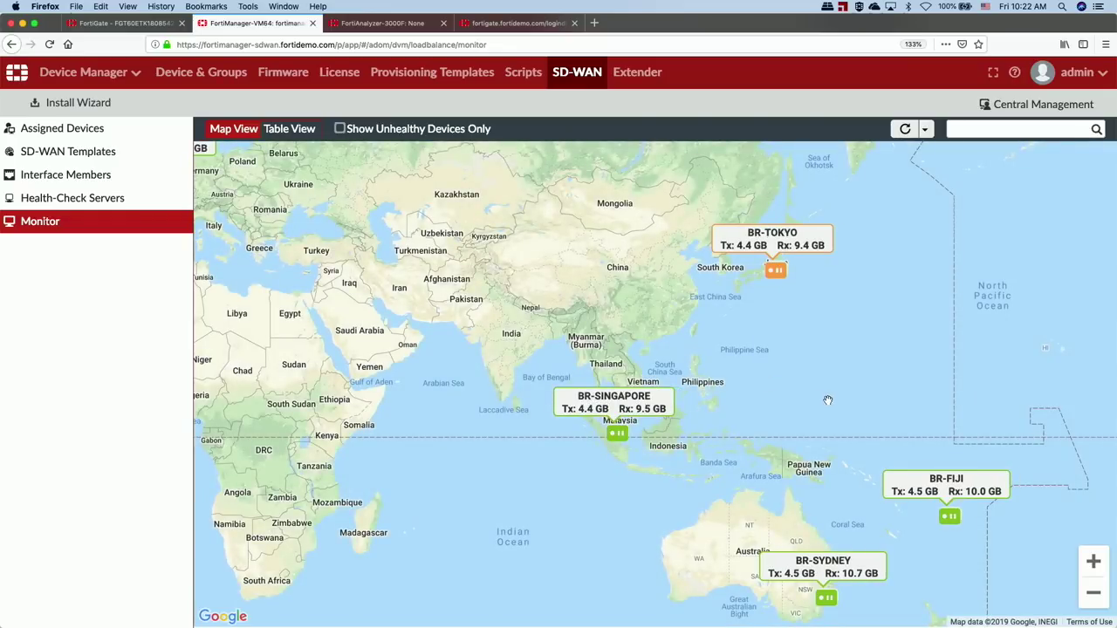
left_click_drag(851, 394, 522, 384)
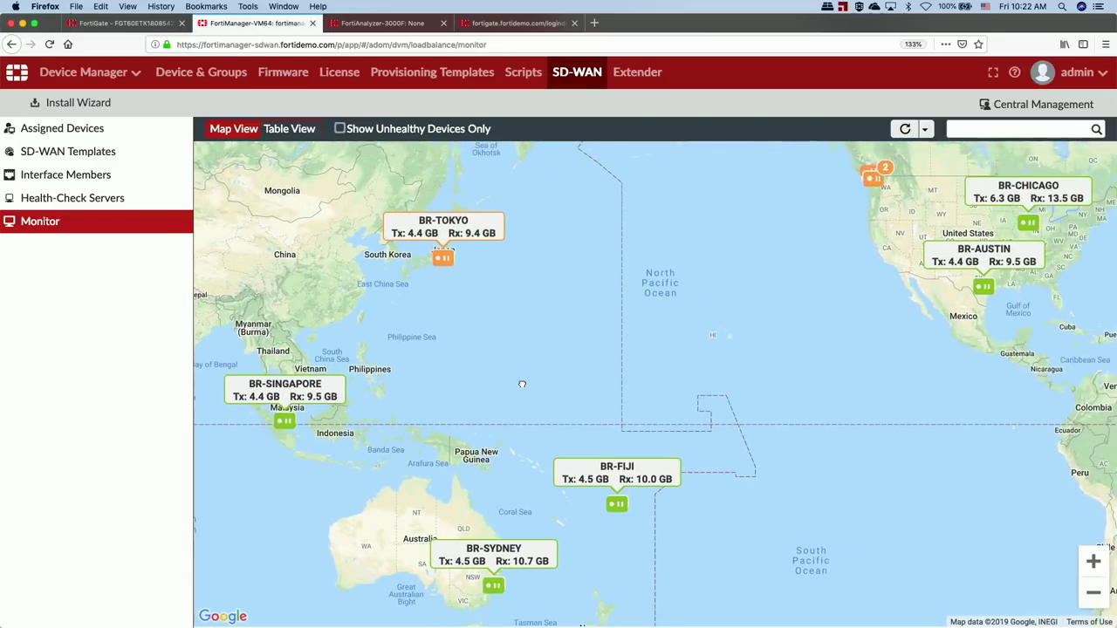
left_click_drag(876, 437, 748, 495)
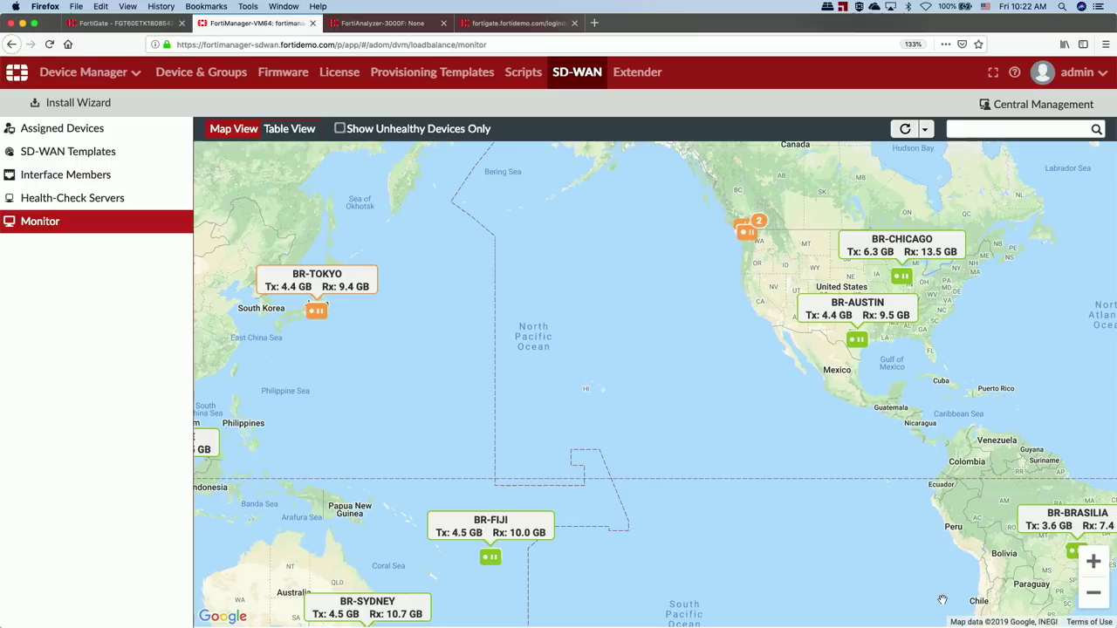
left_click(1095, 563)
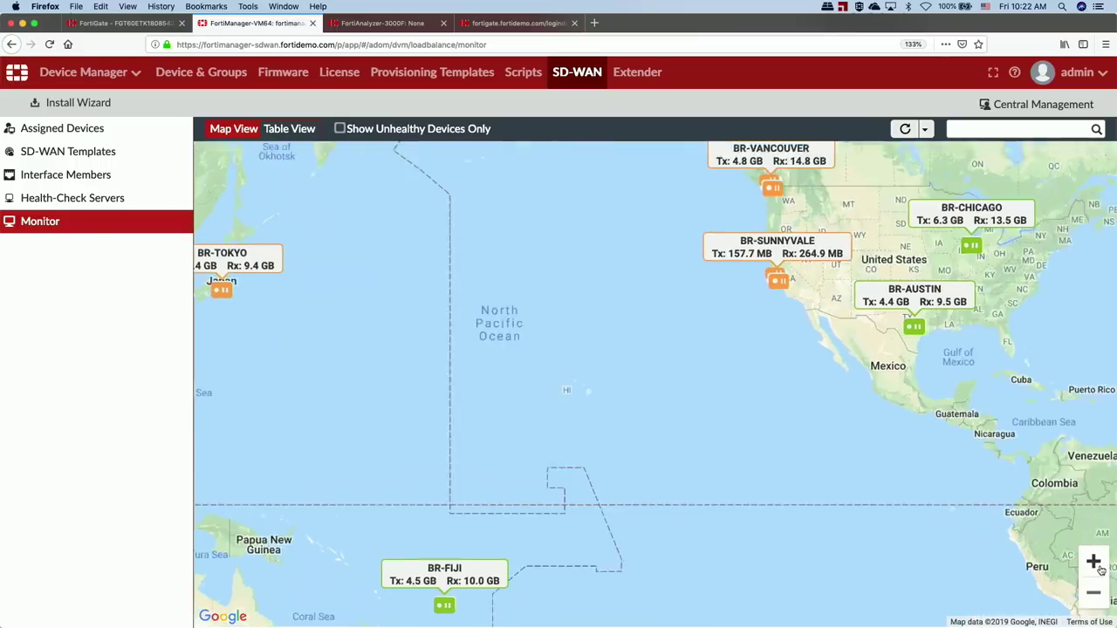
left_click_drag(979, 433, 935, 551)
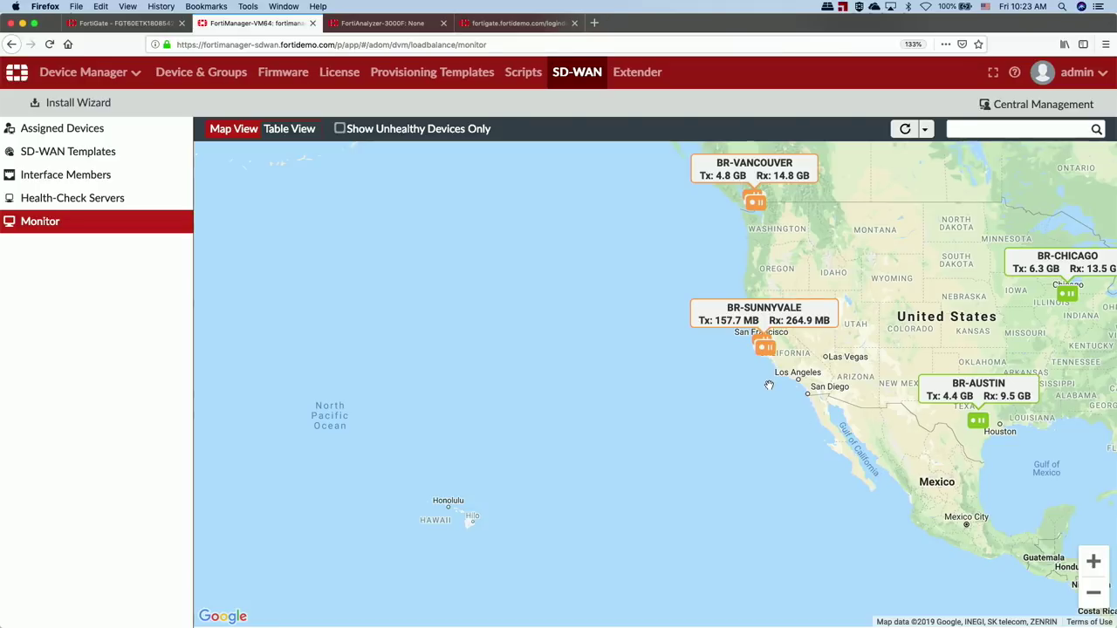
mouse_move(766, 347)
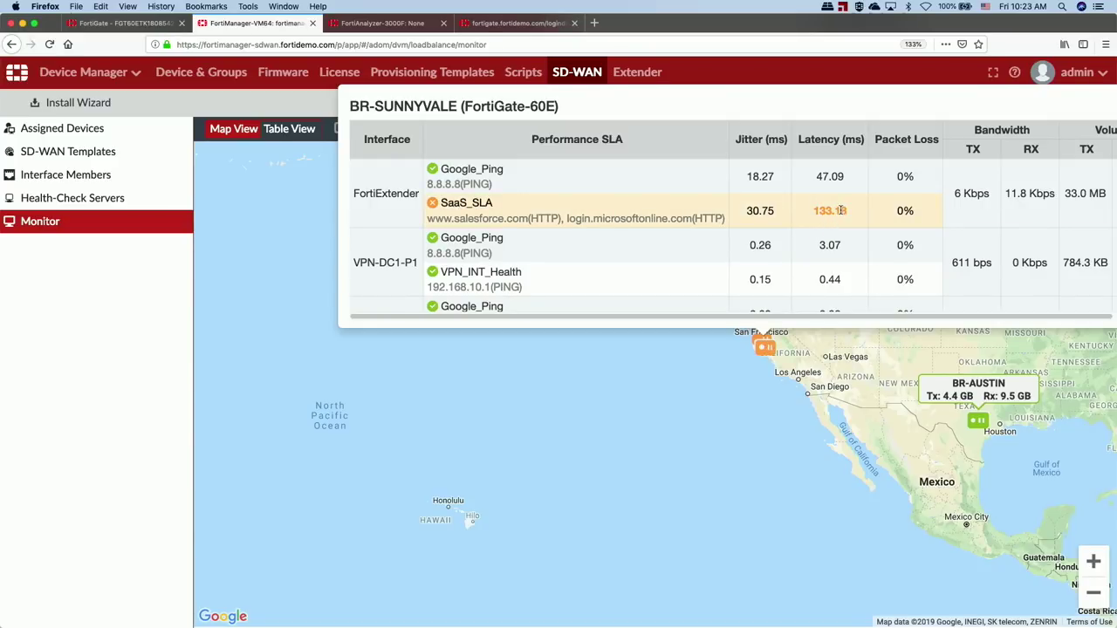
mouse_move(841, 210)
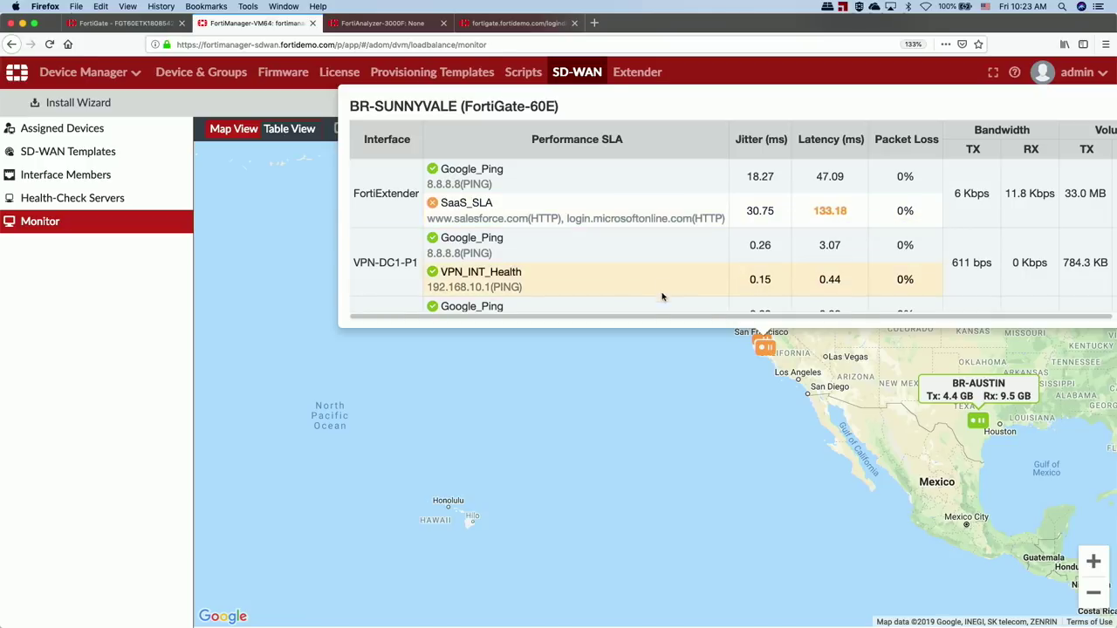
left_click(624, 360)
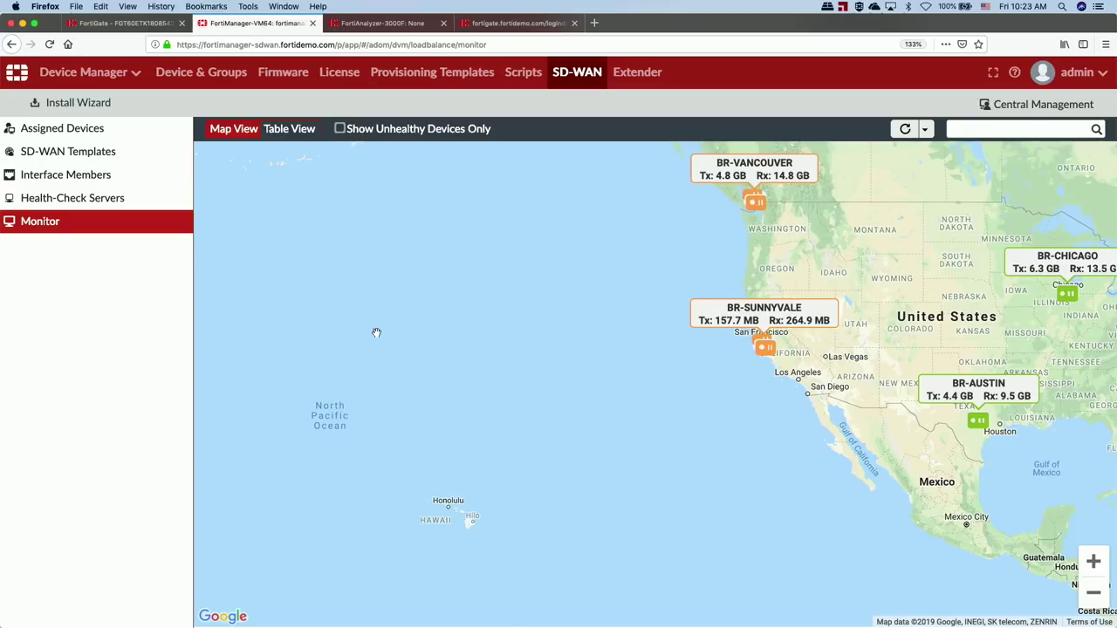
Open the SaaS_Servers entry of the health-check servers and review its detect server addresses
left_click(129, 199)
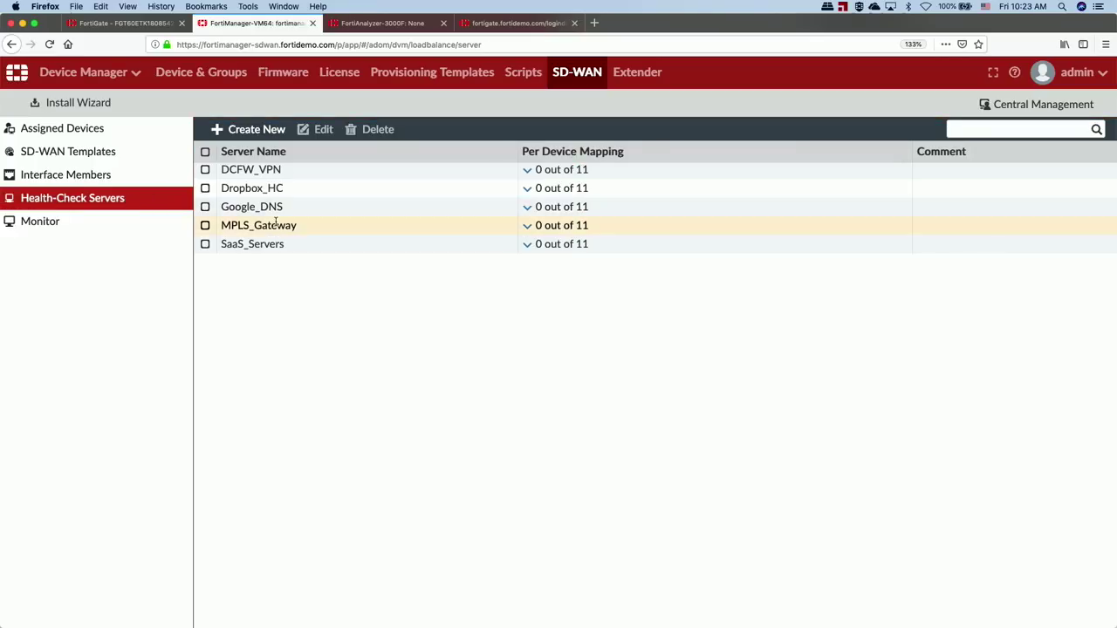
left_click(265, 244)
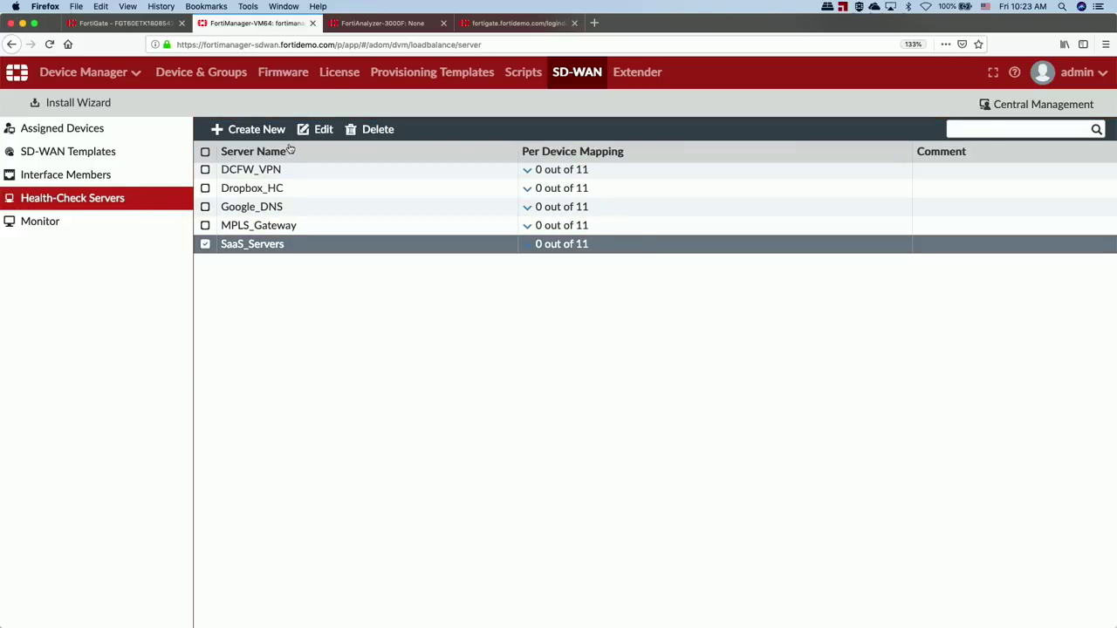
left_click(322, 131)
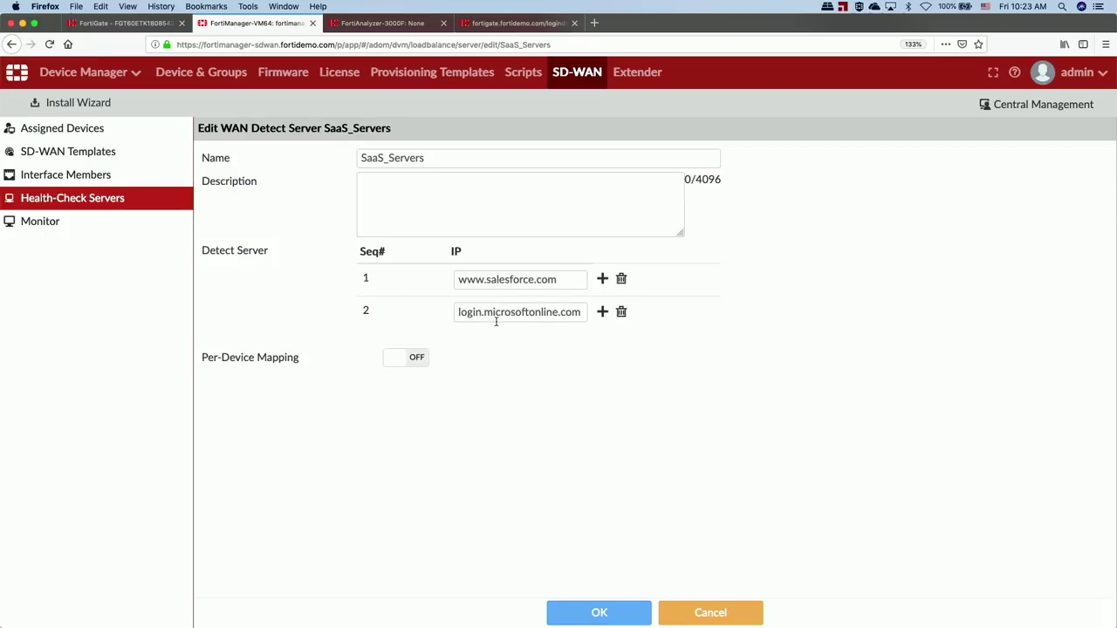
Review the per-device mappings of the SD-WAN interface members and the list of SD-WAN templates
left_click(93, 173)
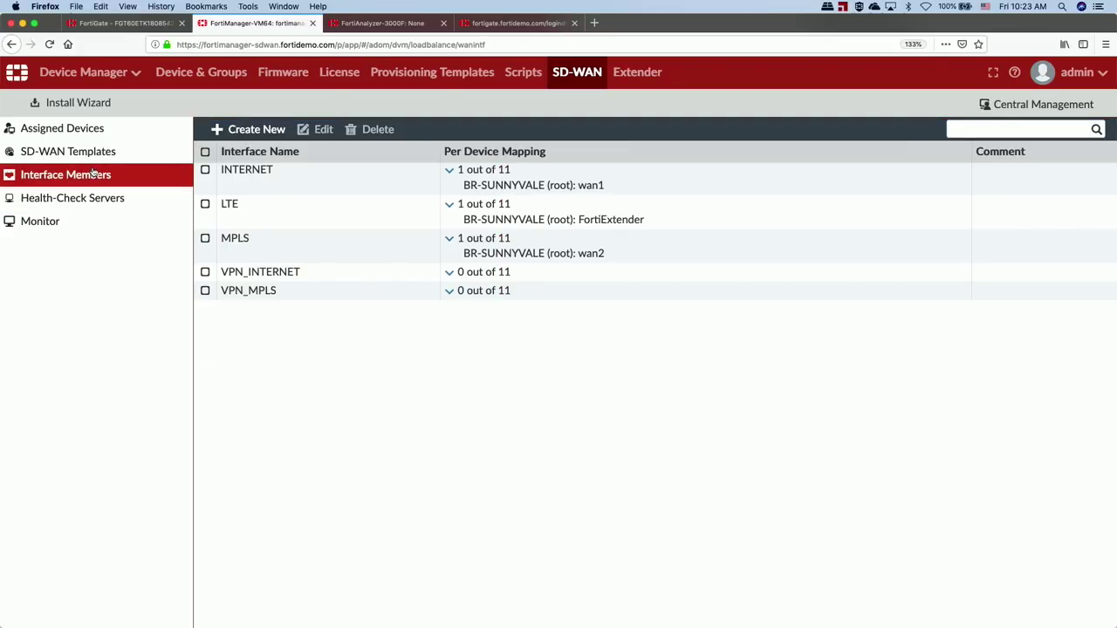
left_click(94, 154)
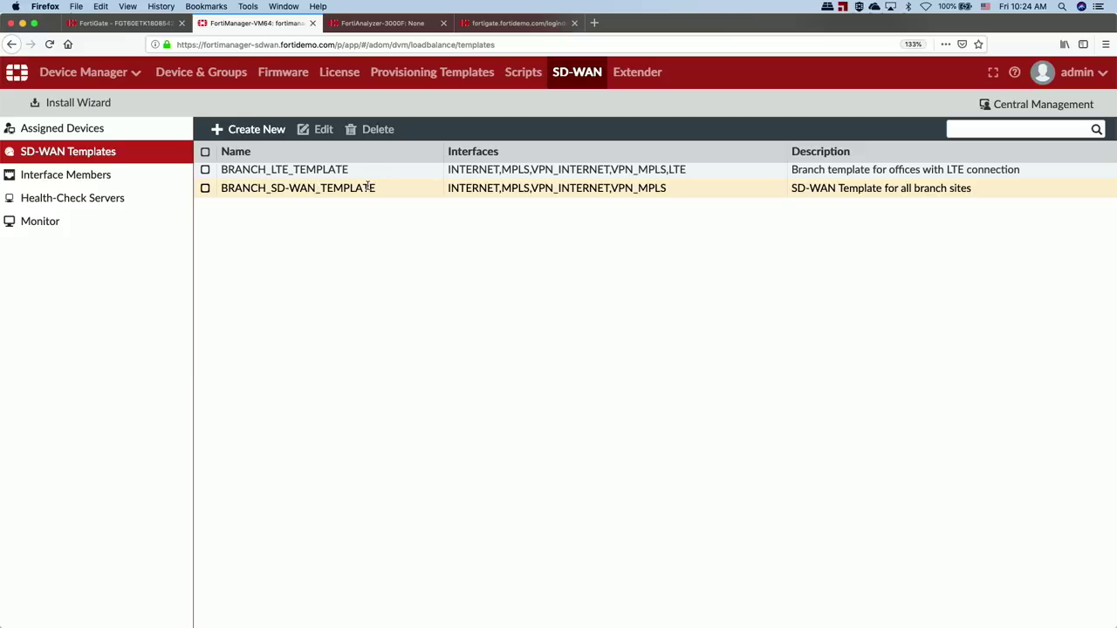
Open the BR-SUNNYVALE device assignment and check the available WAN templates, leaving BRANCH_LTE_TEMPLATE selected
left_click(115, 137)
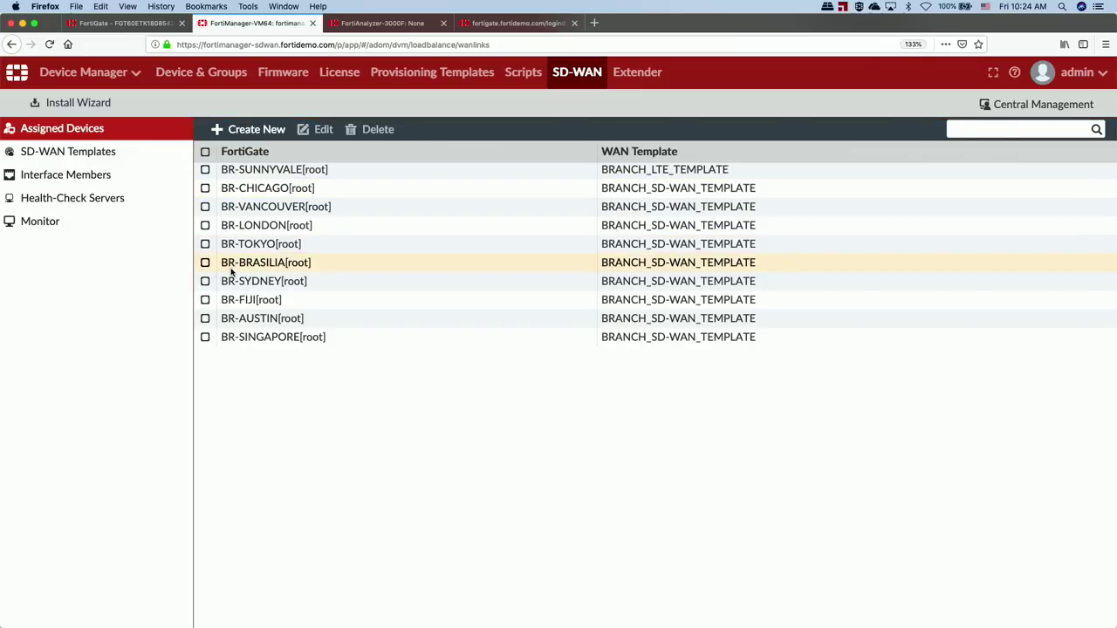
left_click(205, 170)
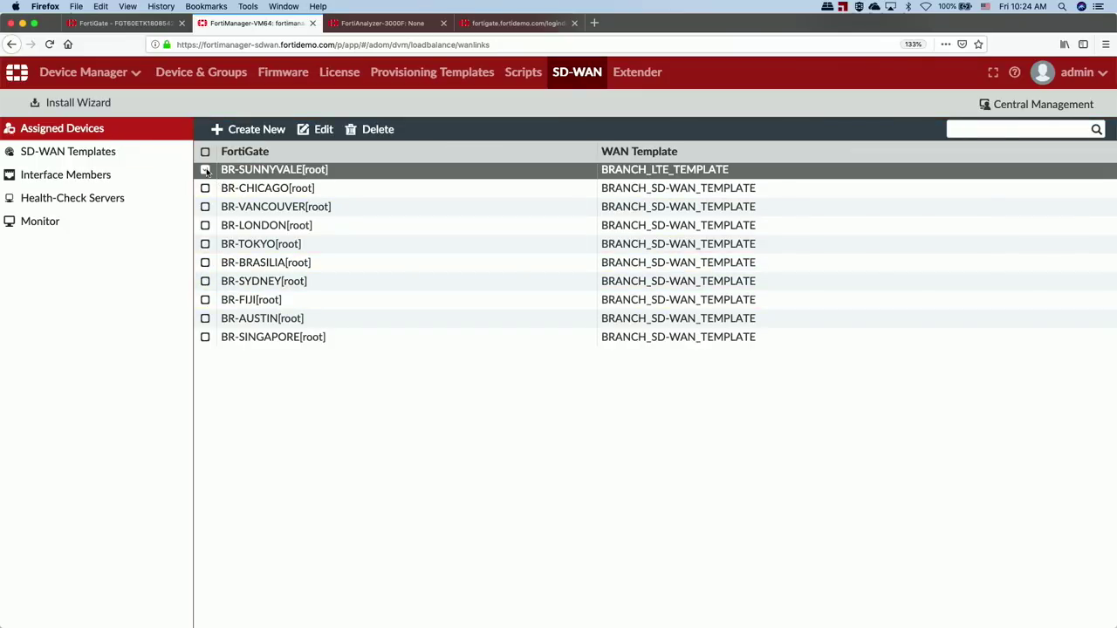
left_click(319, 131)
left_click(455, 184)
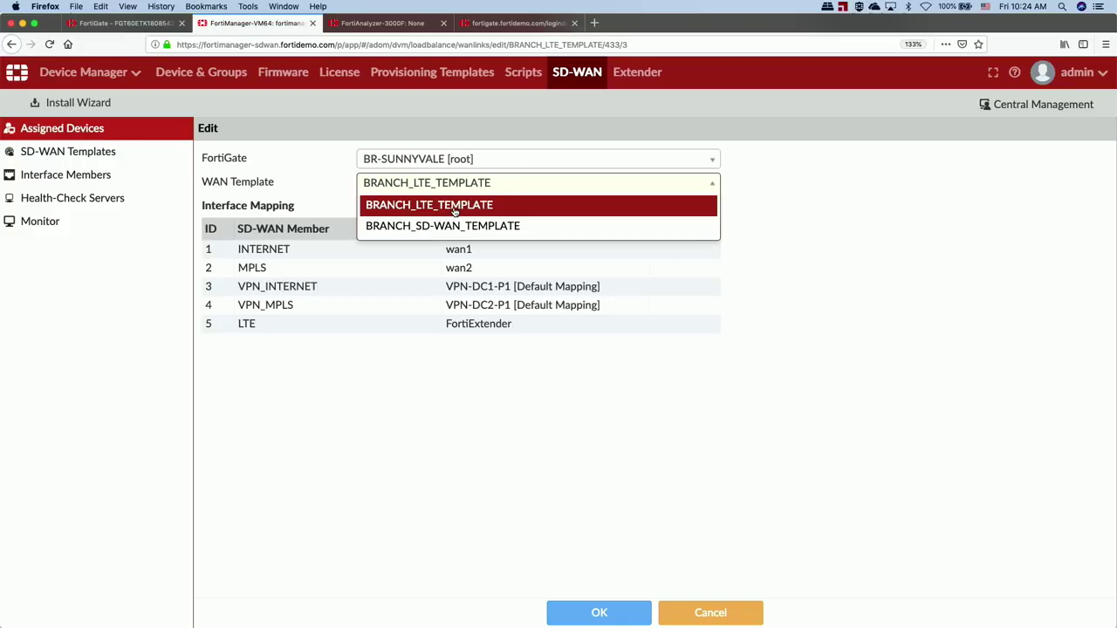
left_click(103, 155)
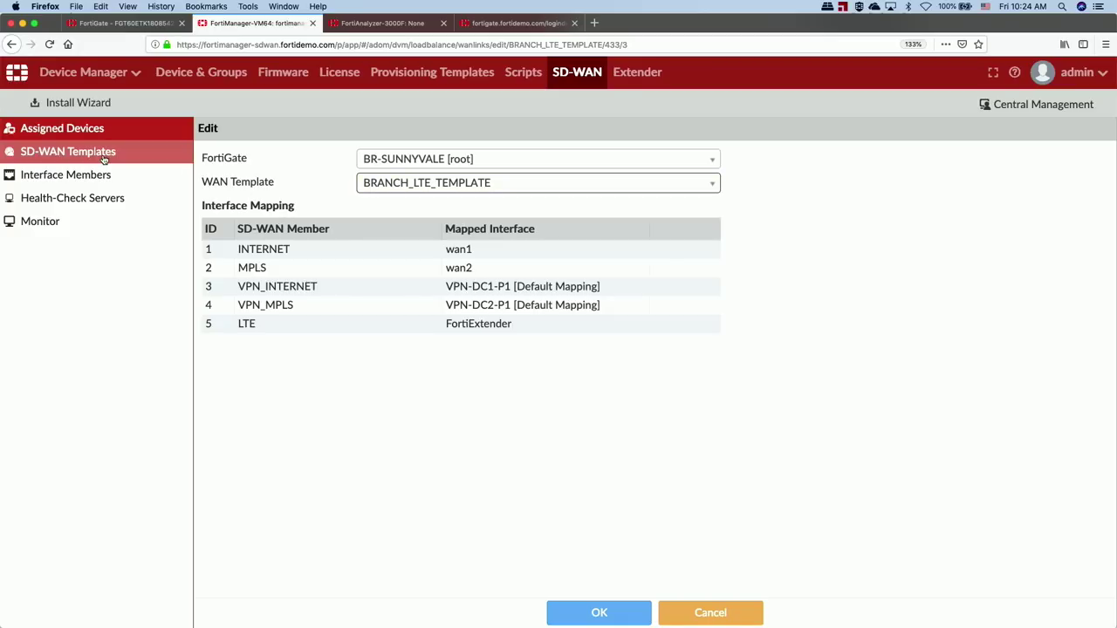
Open BRANCH_SD-WAN_TEMPLATE from the SD-WAN templates and review its interface members, Performance SLA entries and SD-WAN rules
left_click(103, 154)
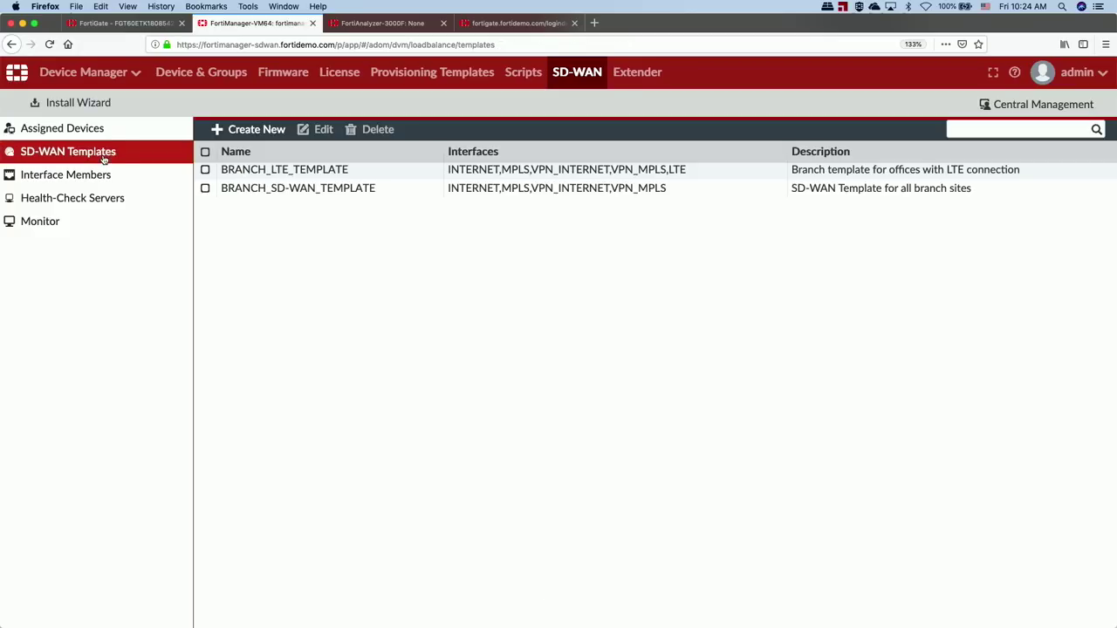
double_click(265, 198)
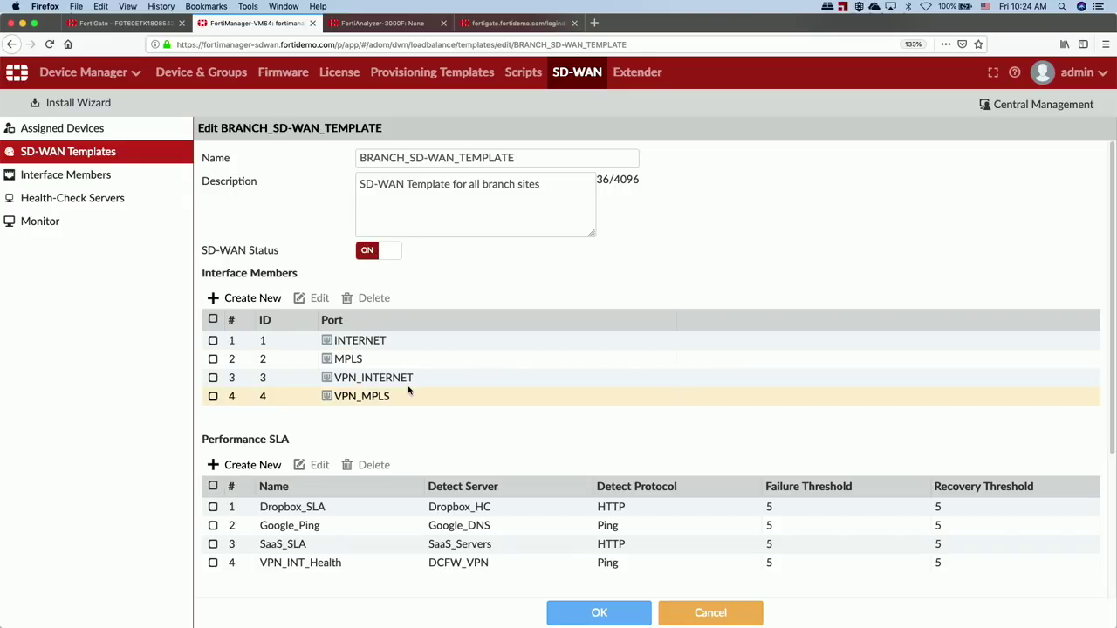
scroll(407, 386, "down", 1)
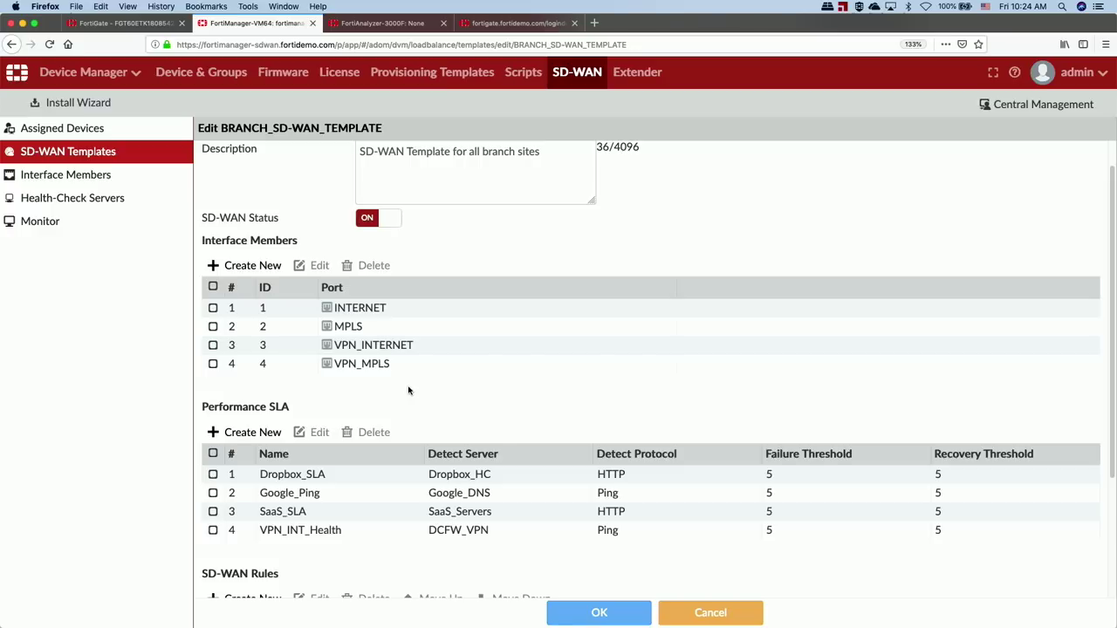
scroll(408, 390, "down", 4)
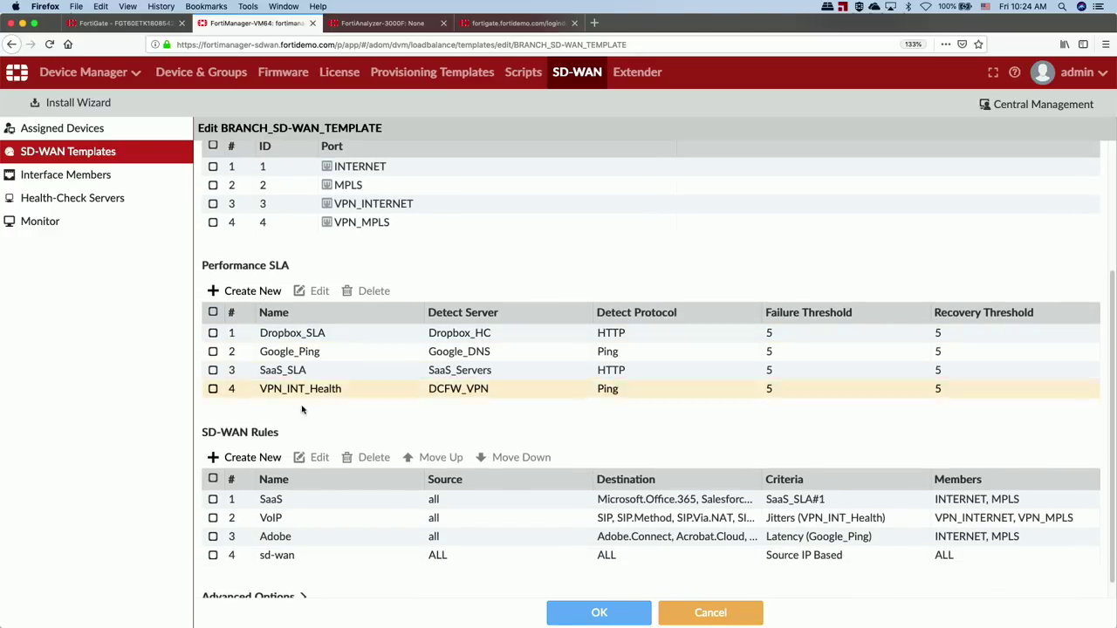
Open the SaaS_SLA performance SLA, review its thresholds, link status and advanced options, and close it without changes
double_click(290, 370)
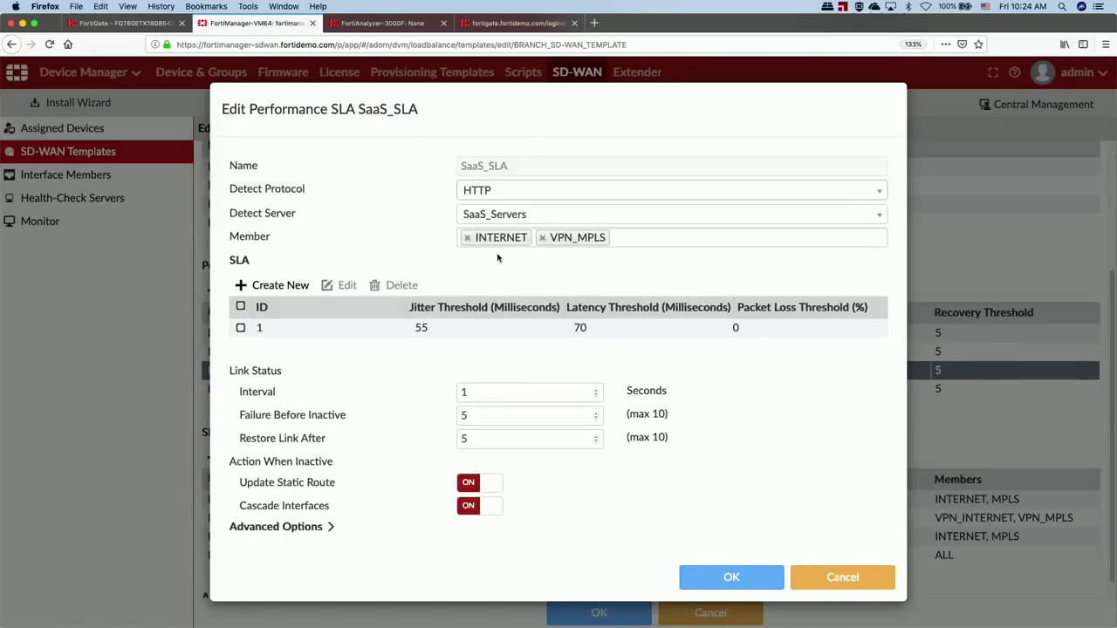
left_click(449, 328)
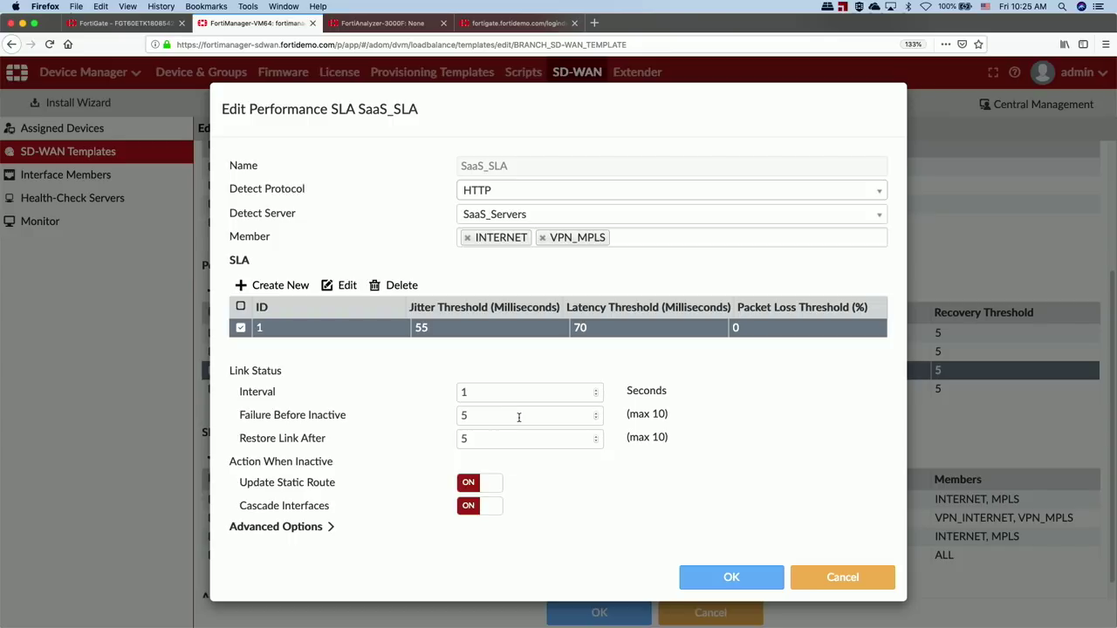
left_click(321, 528)
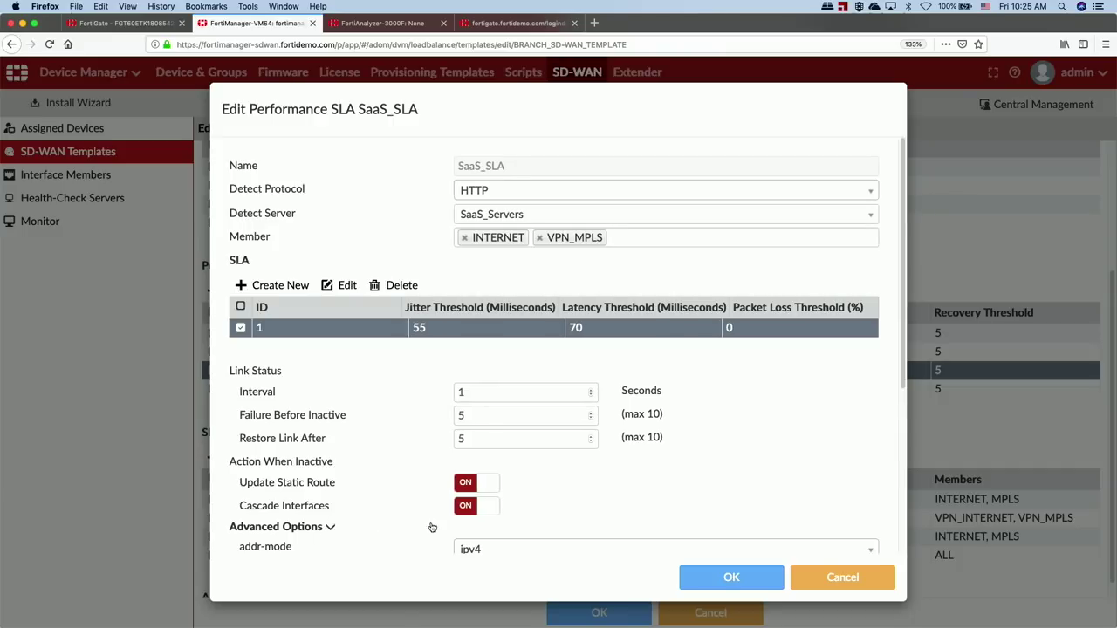
scroll(659, 478, "down", 3)
scroll(659, 478, "down", 3)
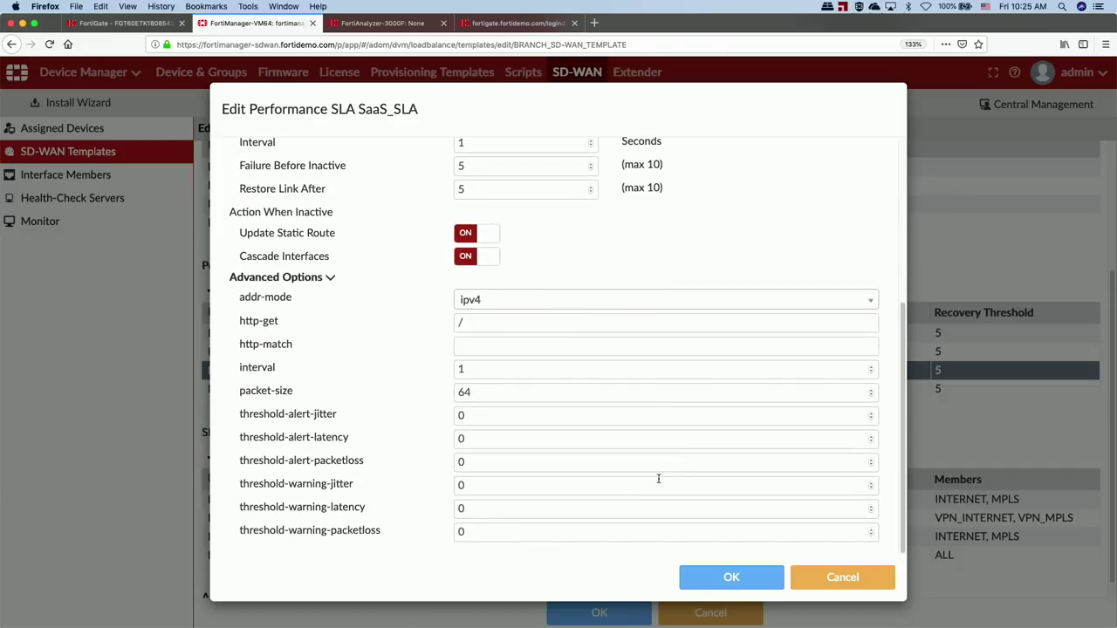
scroll(659, 478, "up", 6)
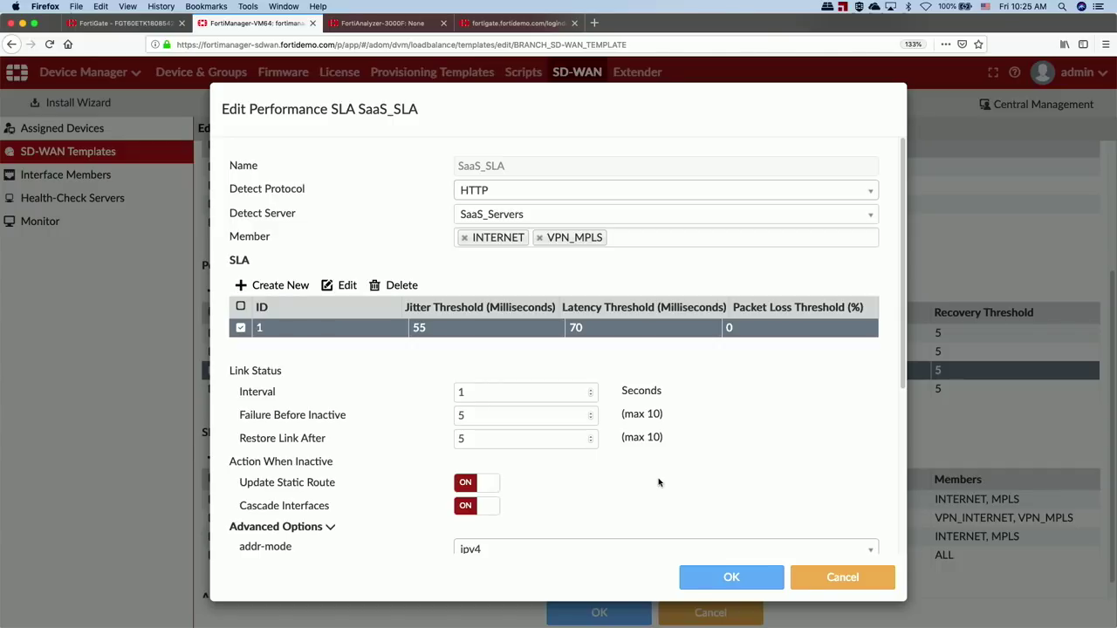
left_click(843, 577)
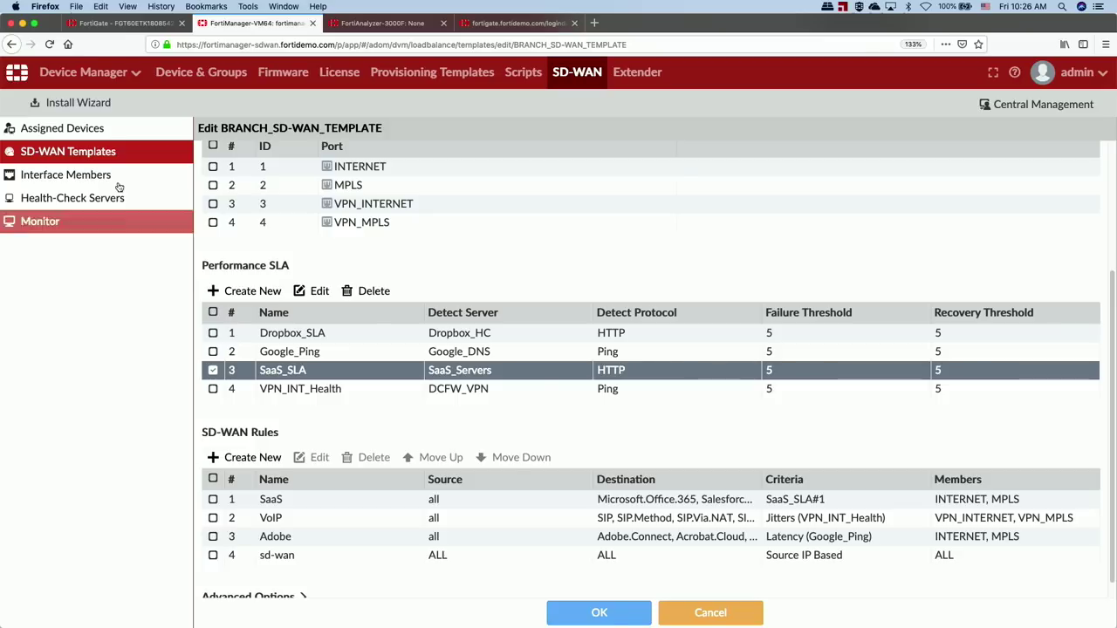
Step through the Install Wizard for device settings only as far as the device selection, and cancel without installing
left_click(77, 124)
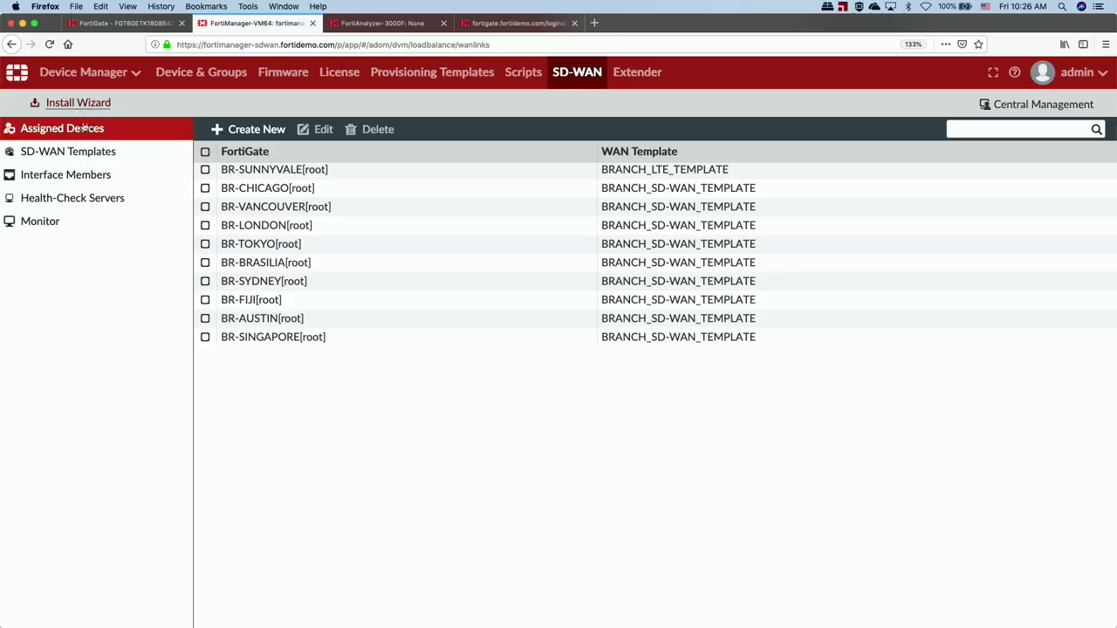
left_click(86, 150)
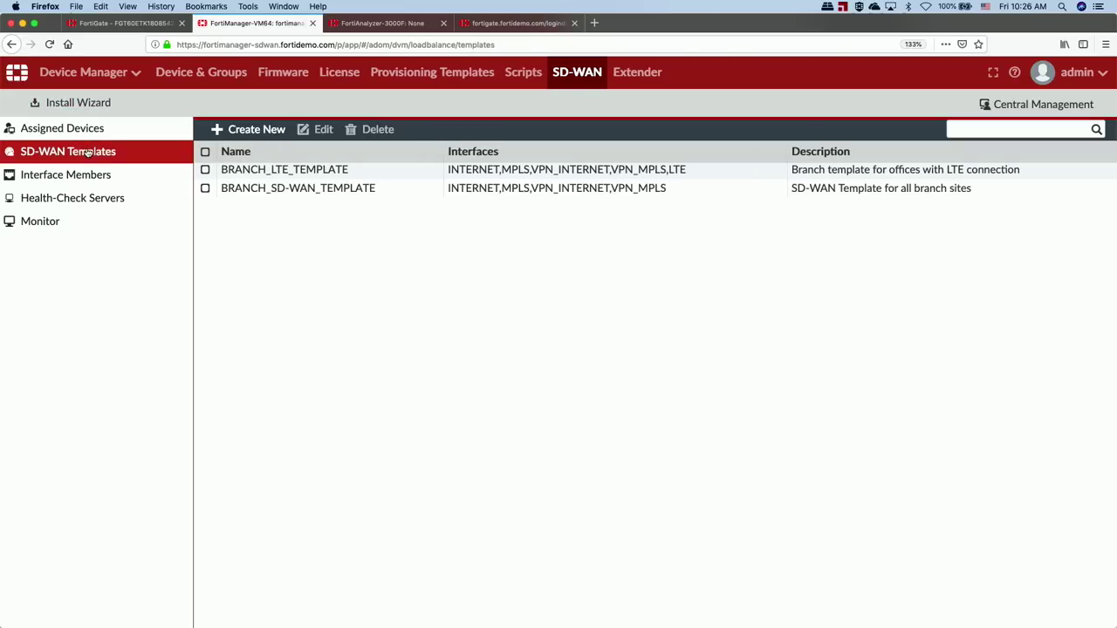
left_click(86, 103)
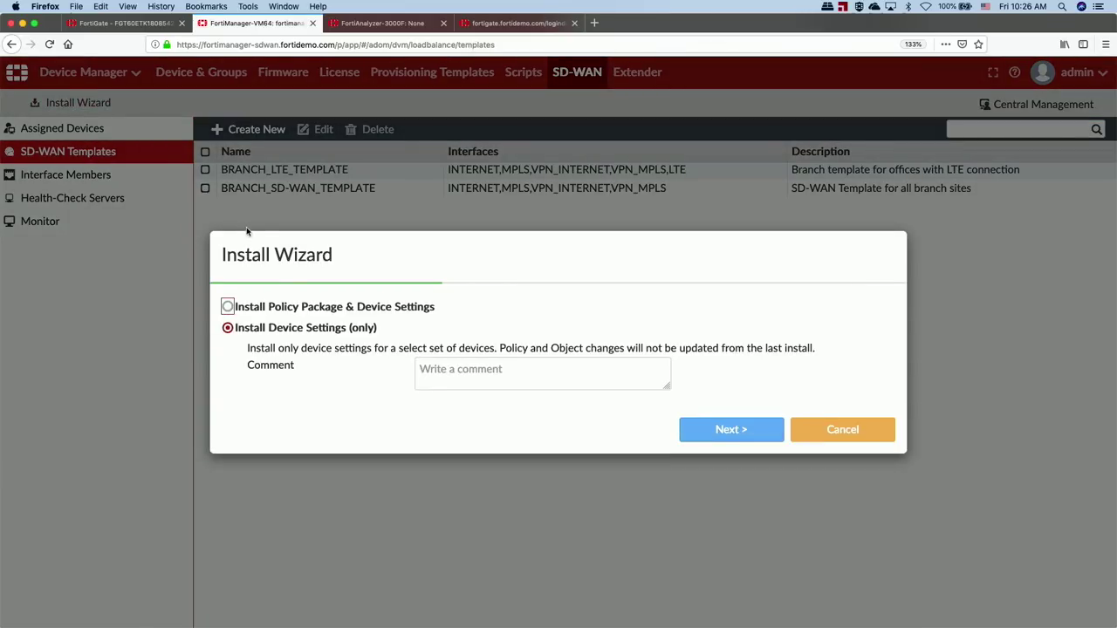
left_click(696, 437)
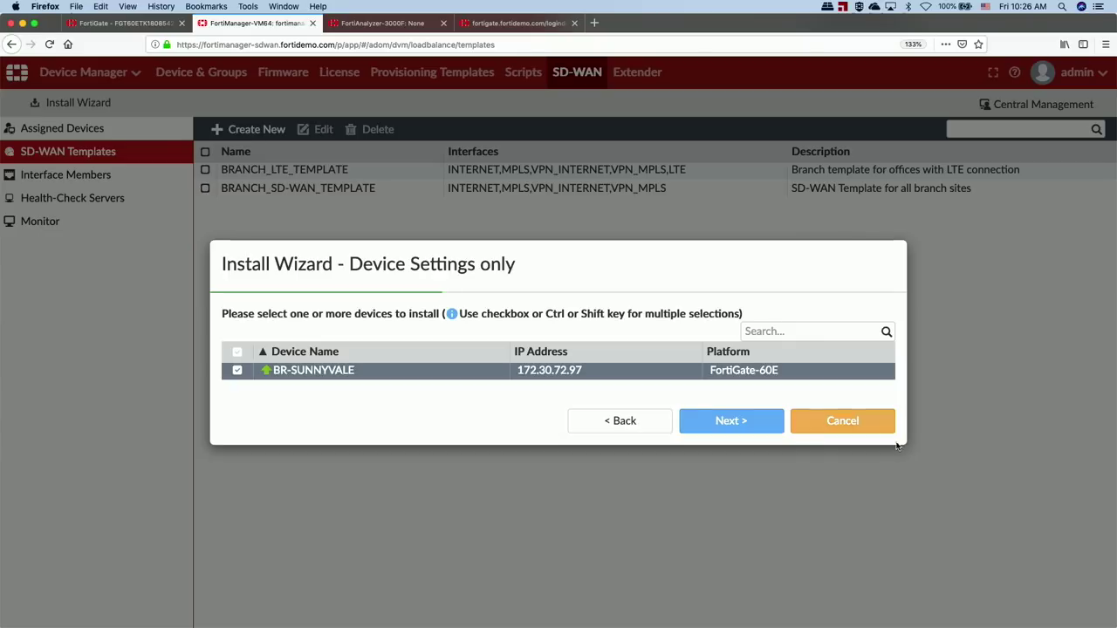
left_click(872, 423)
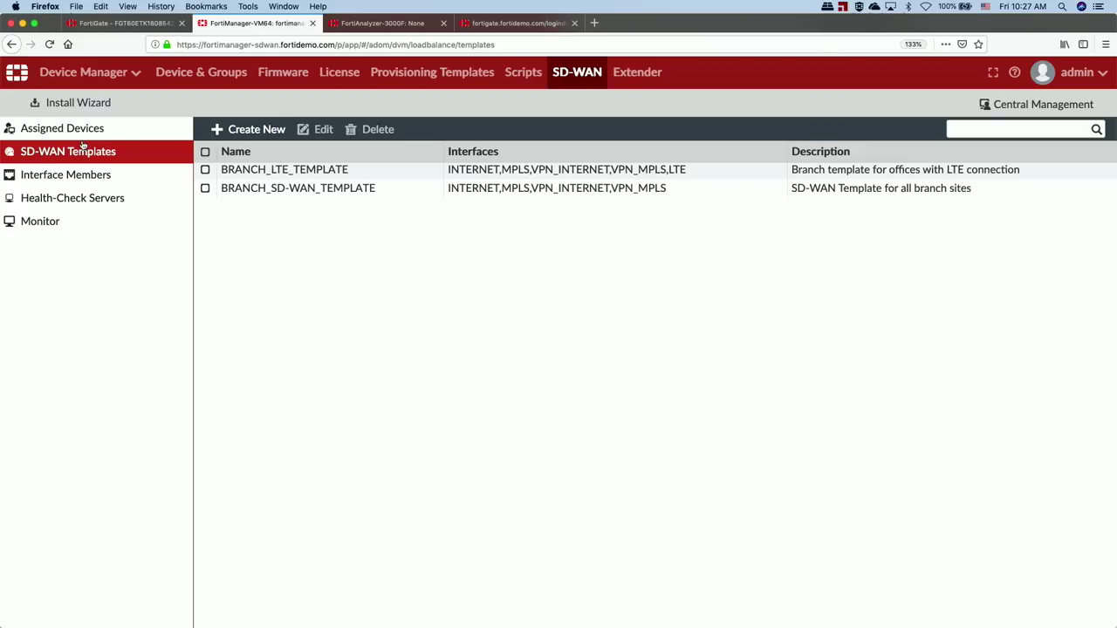
Open AP Manager and review the managed access point of BR-SUNNYVALE and the wireless clients monitor
left_click(62, 75)
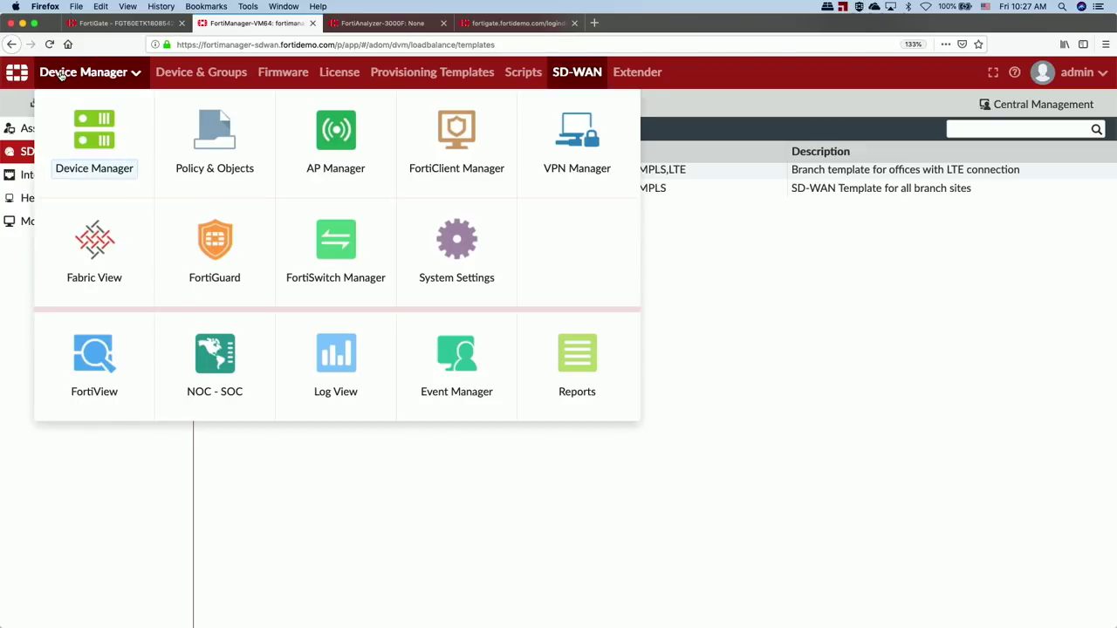
left_click(21, 76)
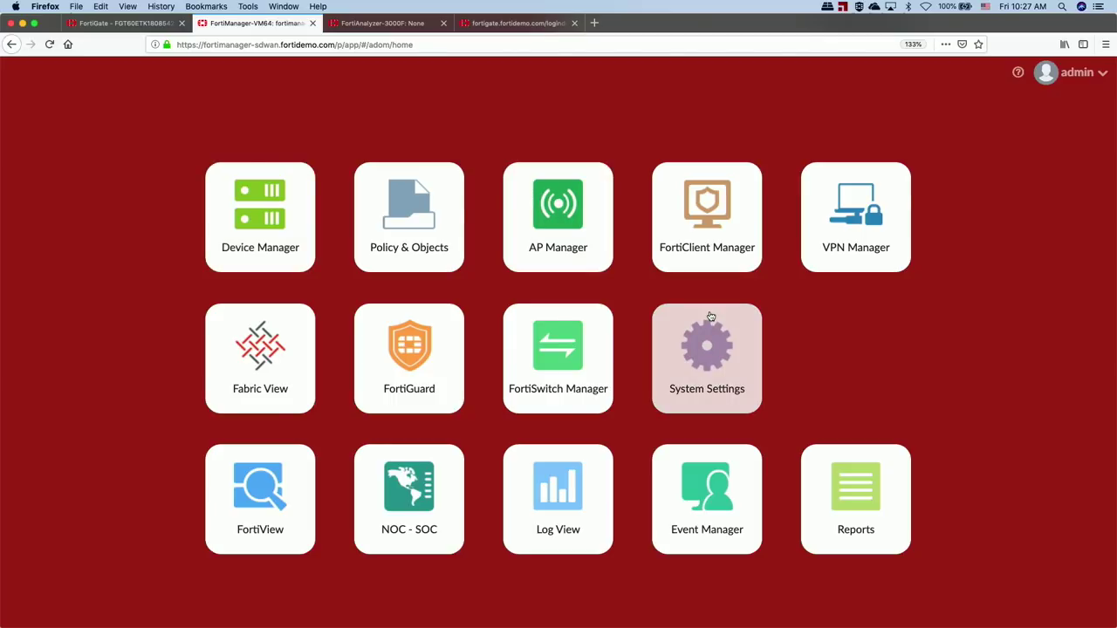
left_click(548, 221)
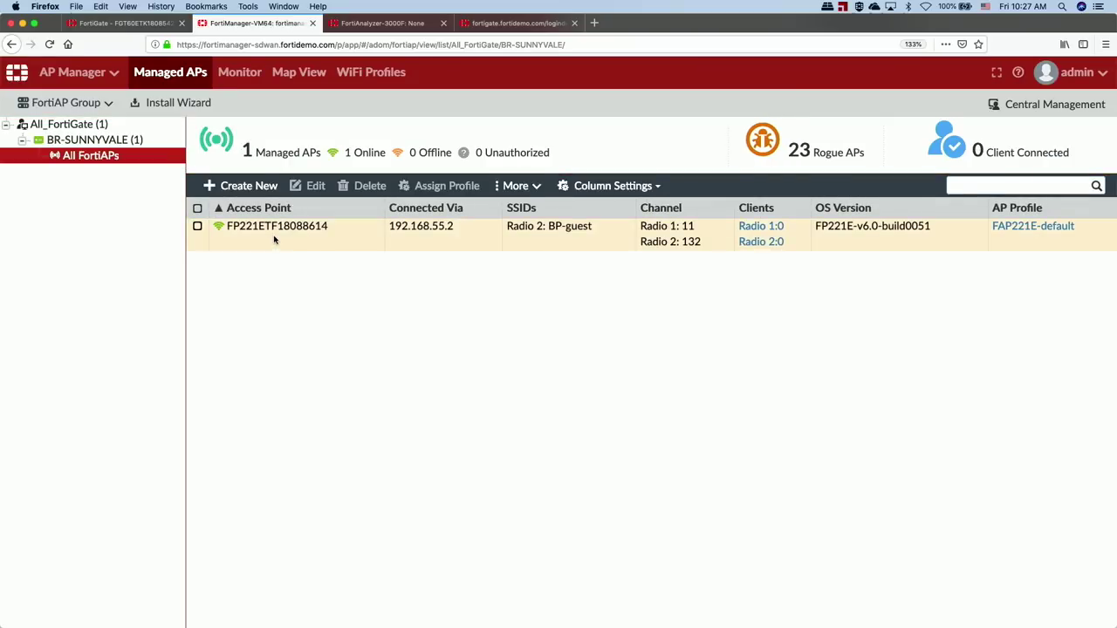
left_click(275, 236)
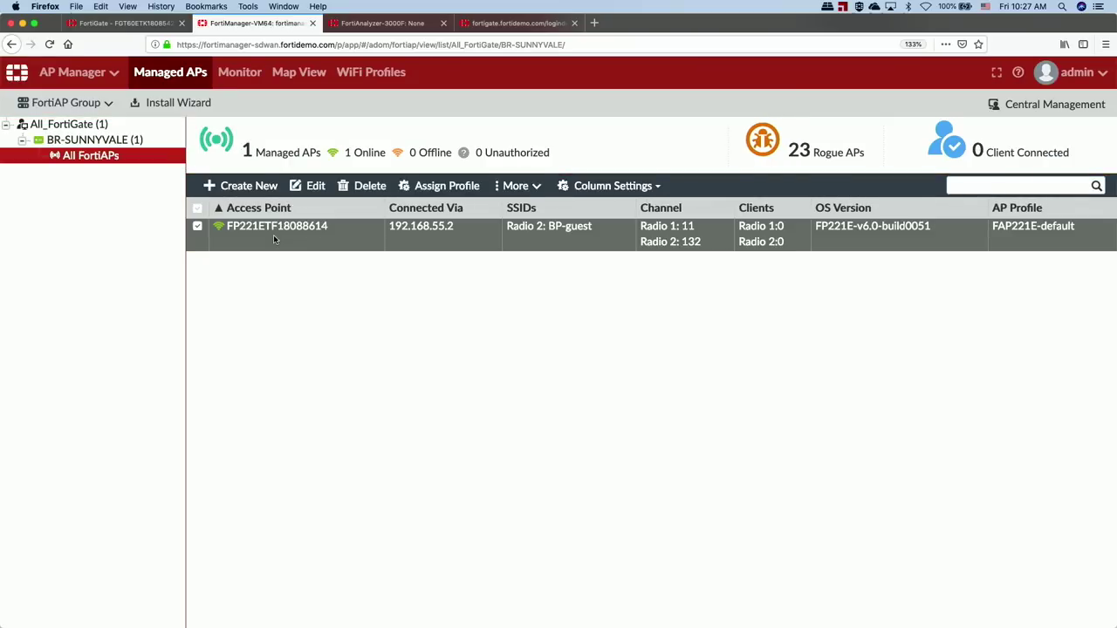
left_click(244, 77)
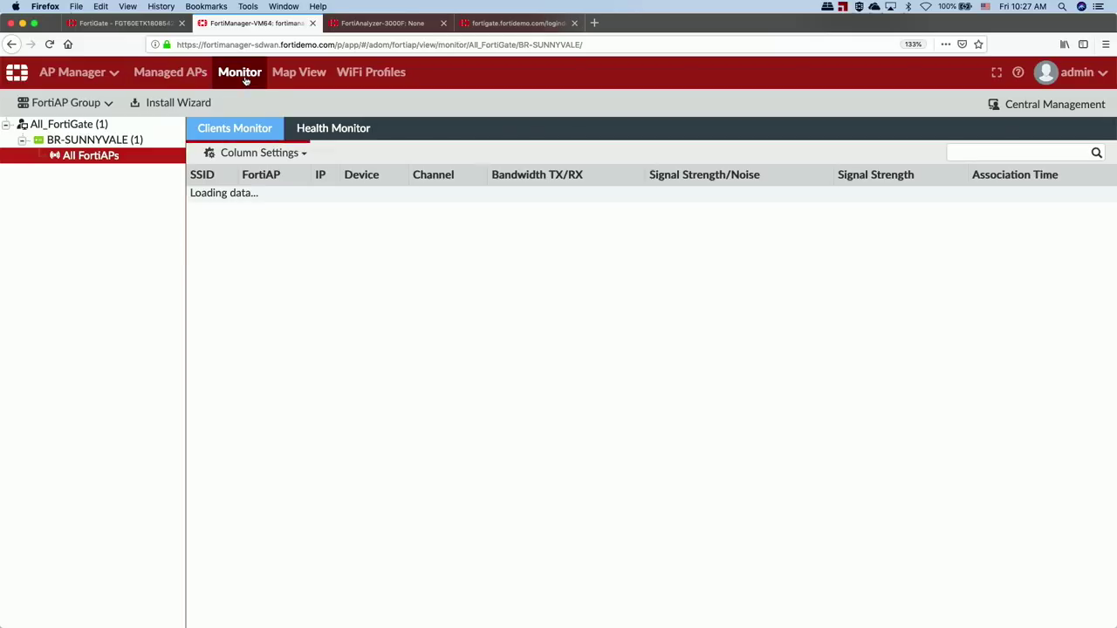
Review the access point's location on the Google map and HQ floor map, and the list of AP profiles
left_click(315, 76)
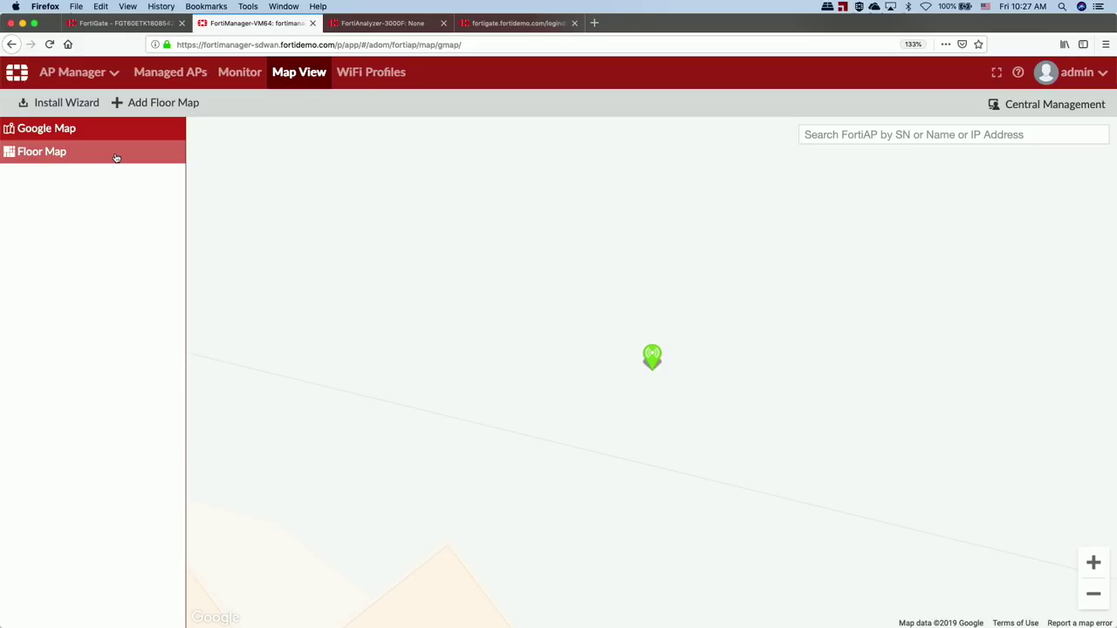
left_click(116, 158)
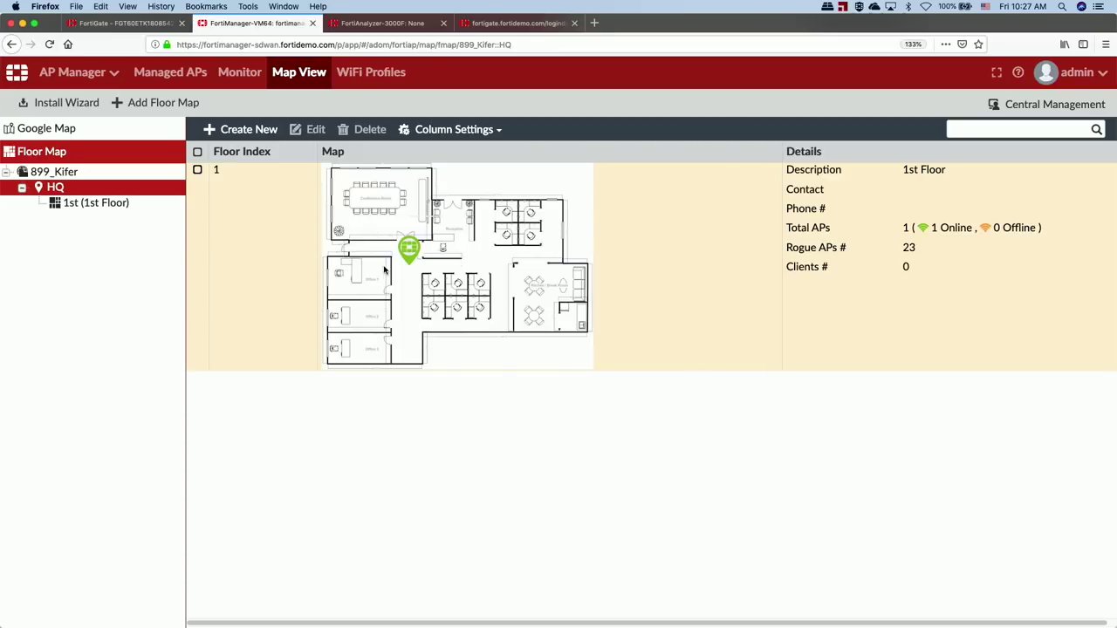
left_click(341, 79)
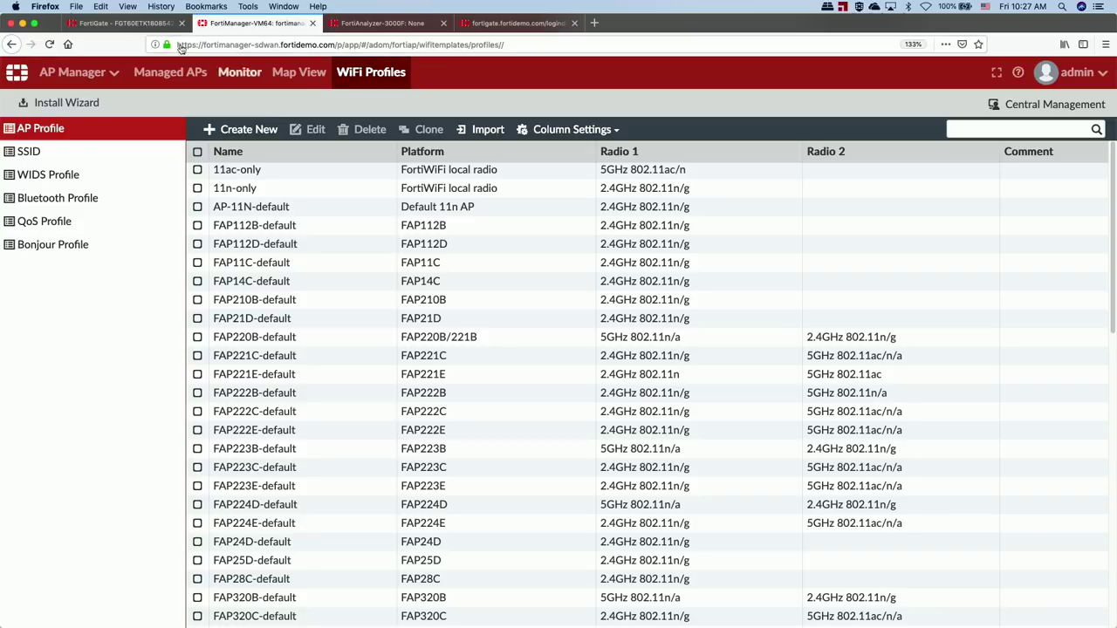
Review the managed switches, switch port topology and templates in FortiSwitch Manager, and return to the home page
left_click(52, 76)
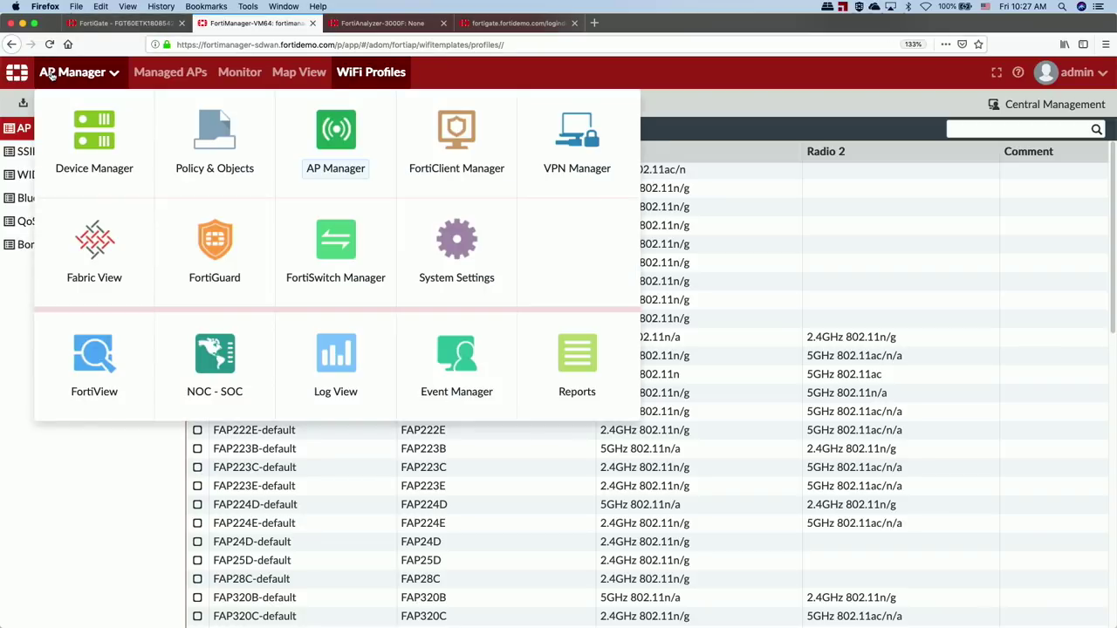
left_click(332, 248)
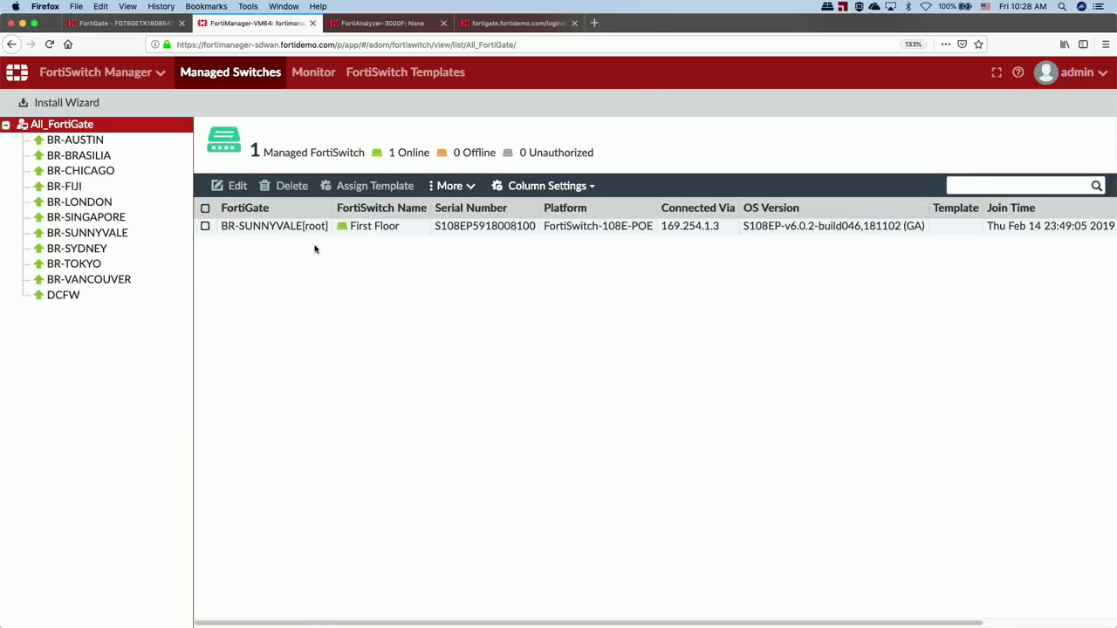
left_click(323, 75)
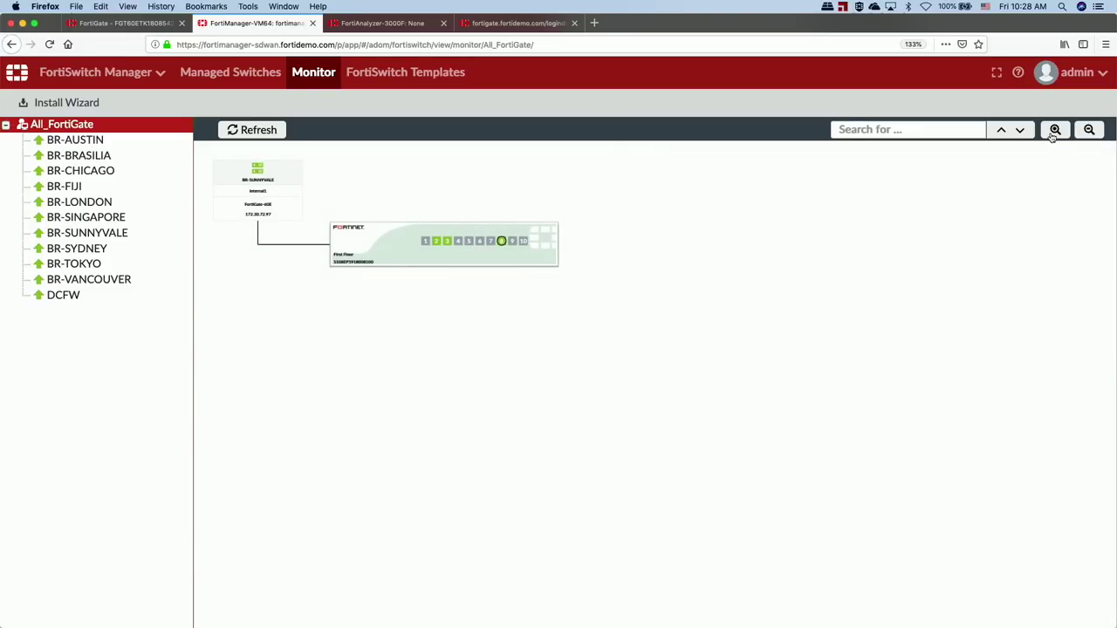
left_click(491, 258)
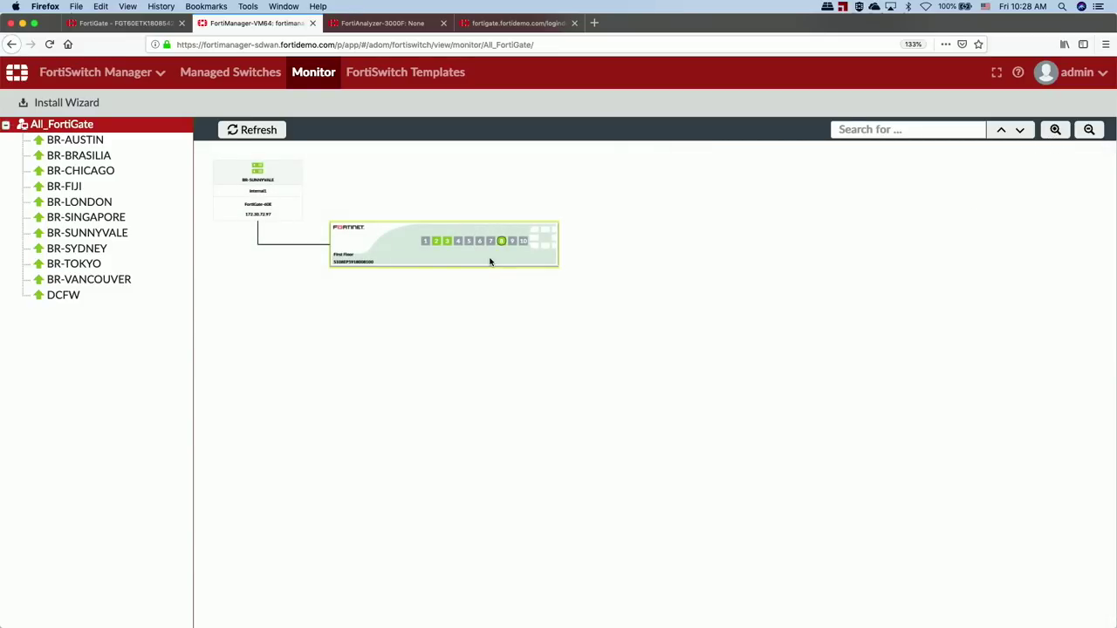
mouse_move(436, 248)
left_click(380, 74)
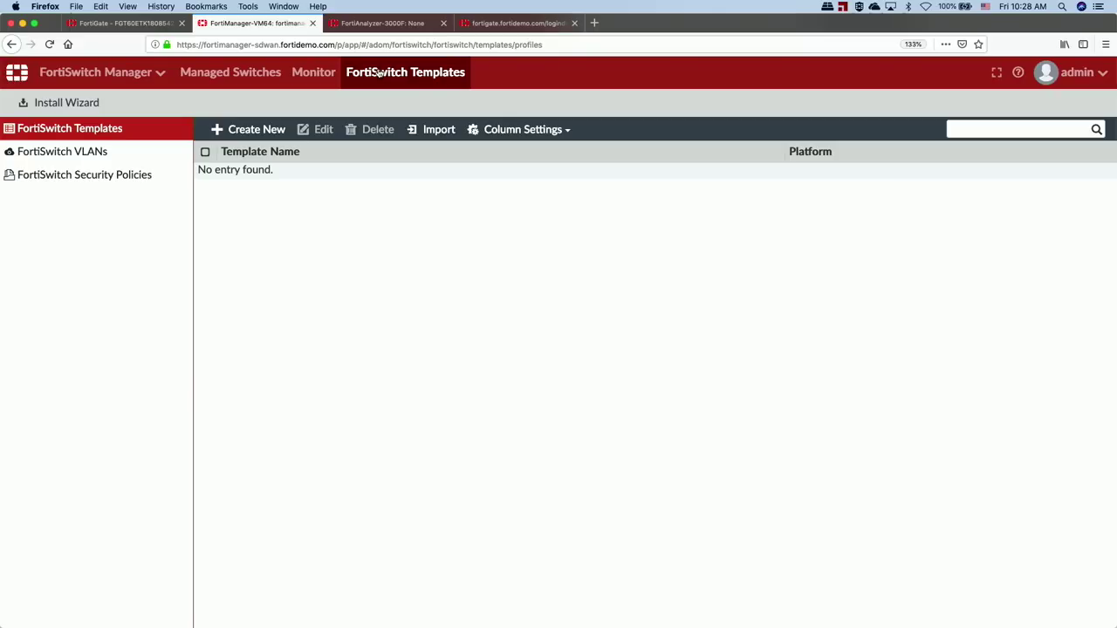
left_click(16, 78)
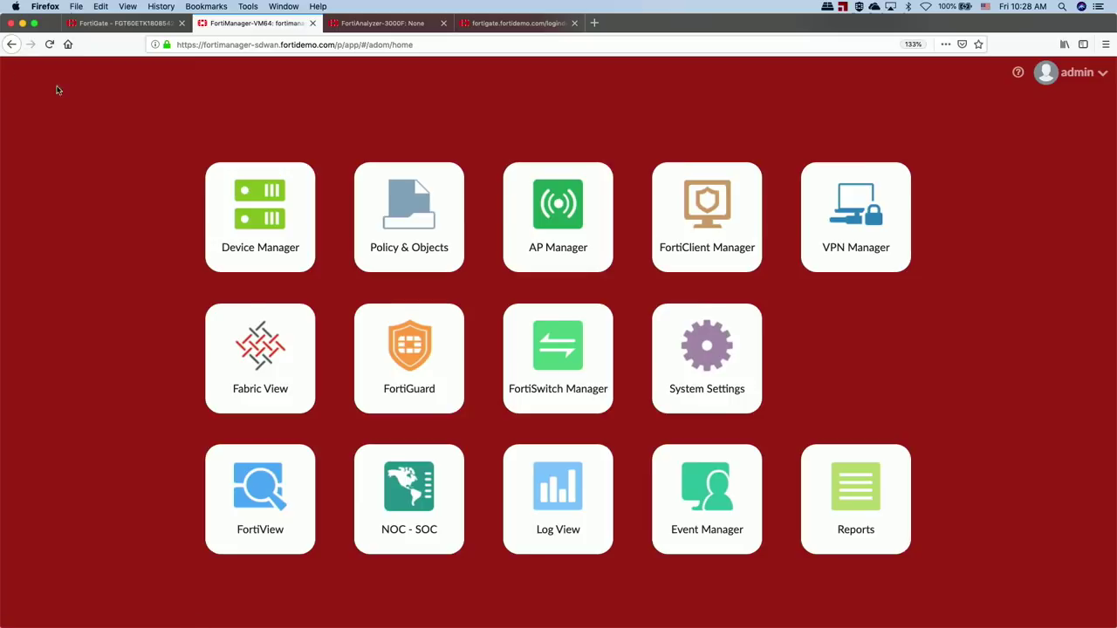